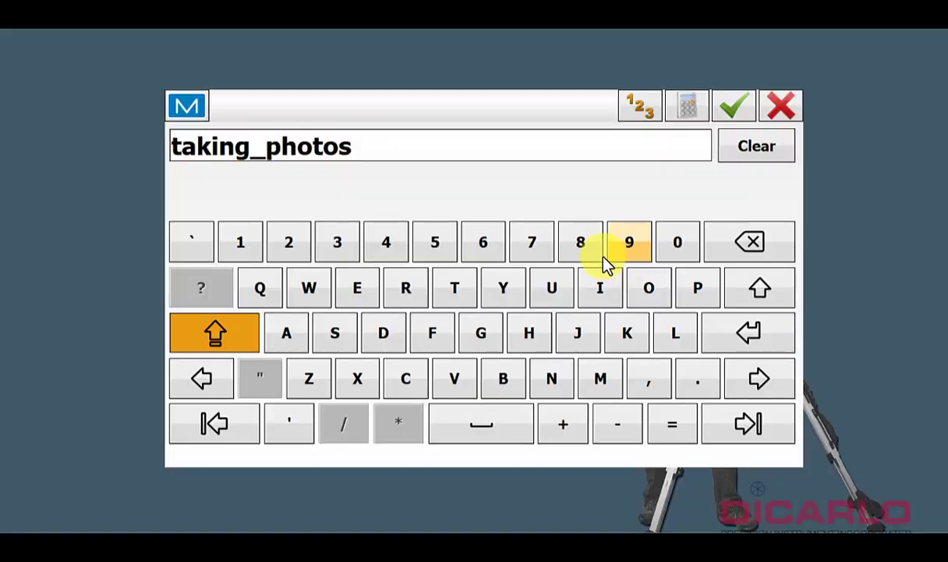
- Create job taking_photos, accepting default equipment, SPC83-Maryland coordinates, units and display settings
left_click(733, 111)
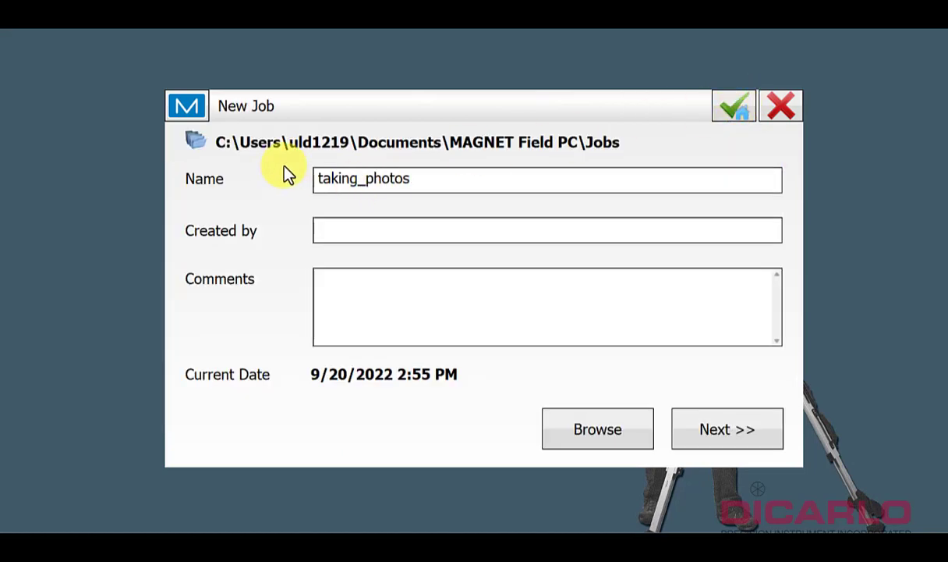
left_click(716, 433)
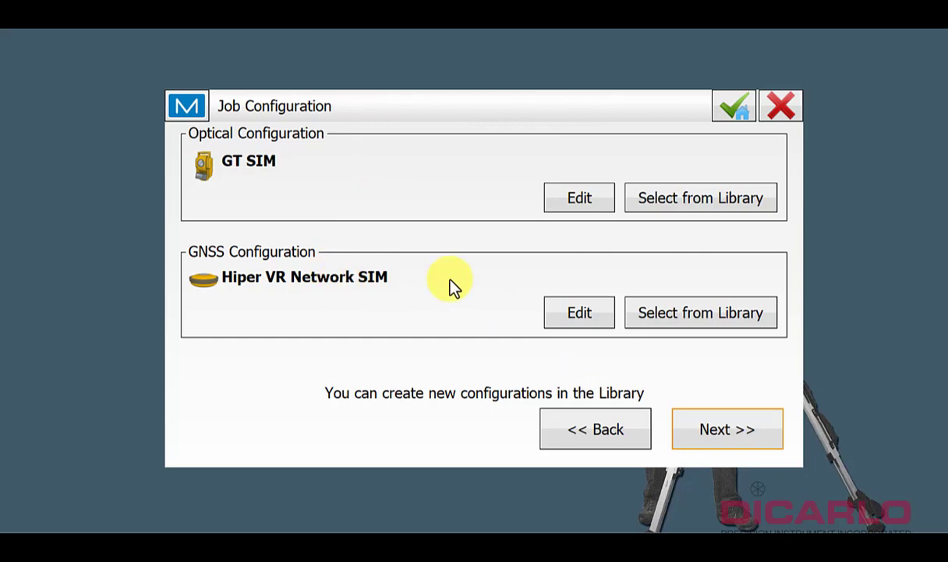
left_click(716, 434)
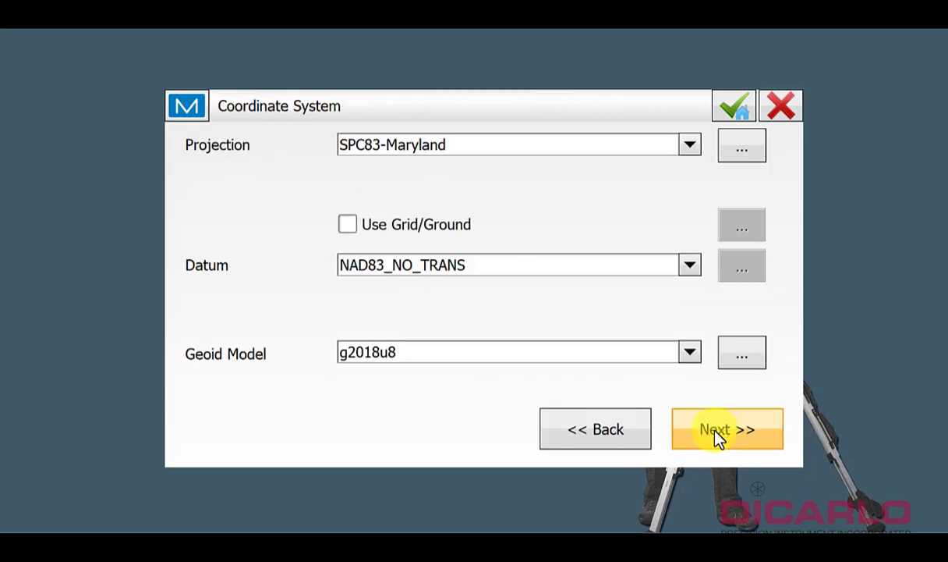
left_click(718, 434)
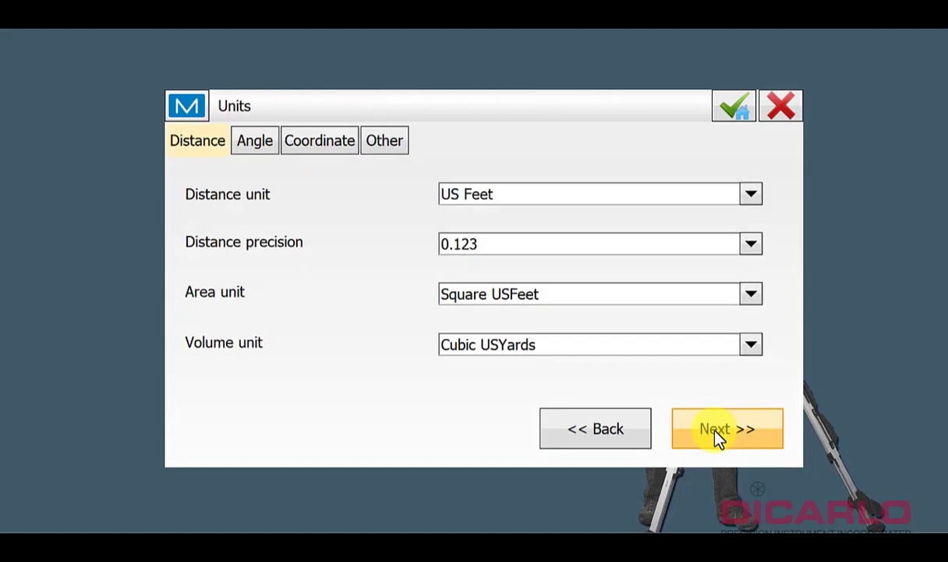
left_click(717, 434)
left_click(718, 433)
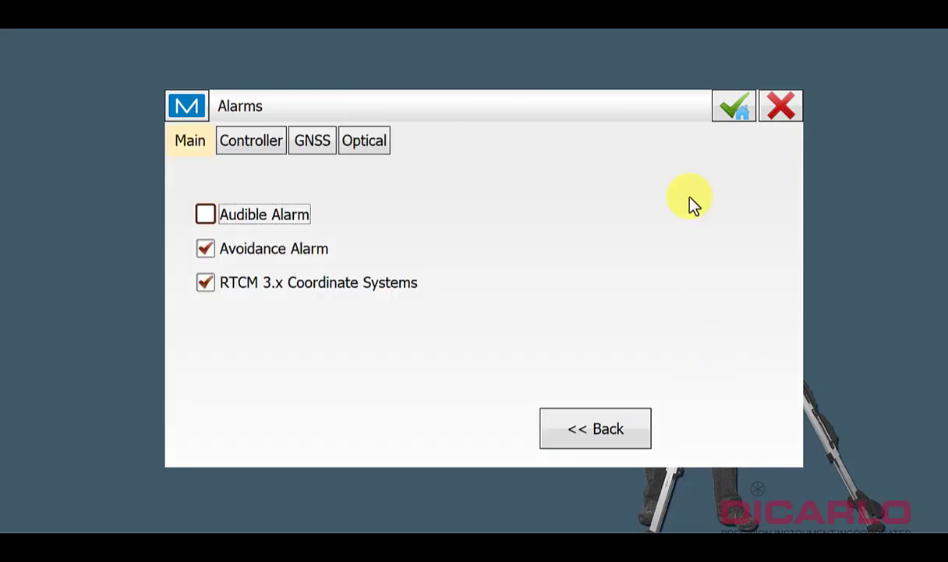
left_click(735, 109)
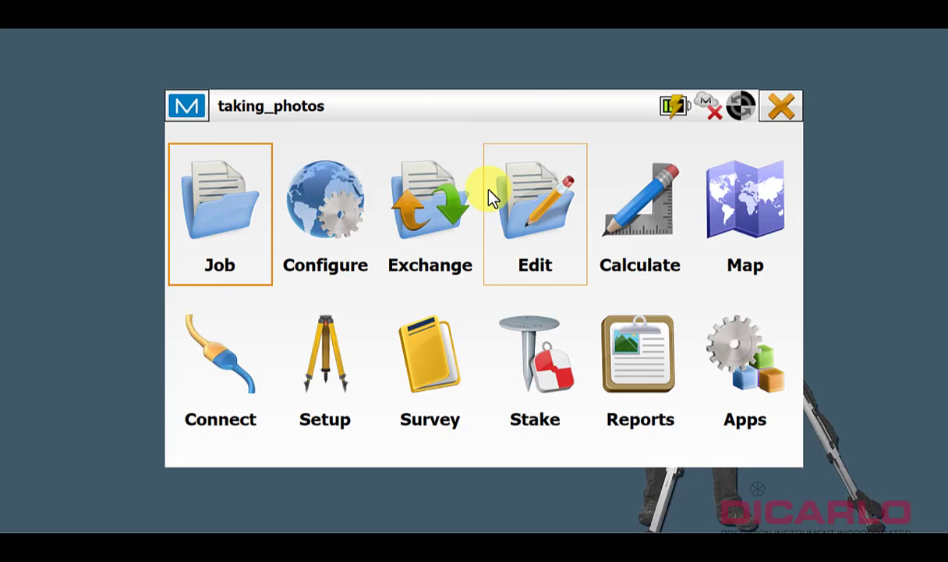
- Connect the Hiper VR Network SIM receiver via TopNET Live NTRIP, then go home
left_click(231, 355)
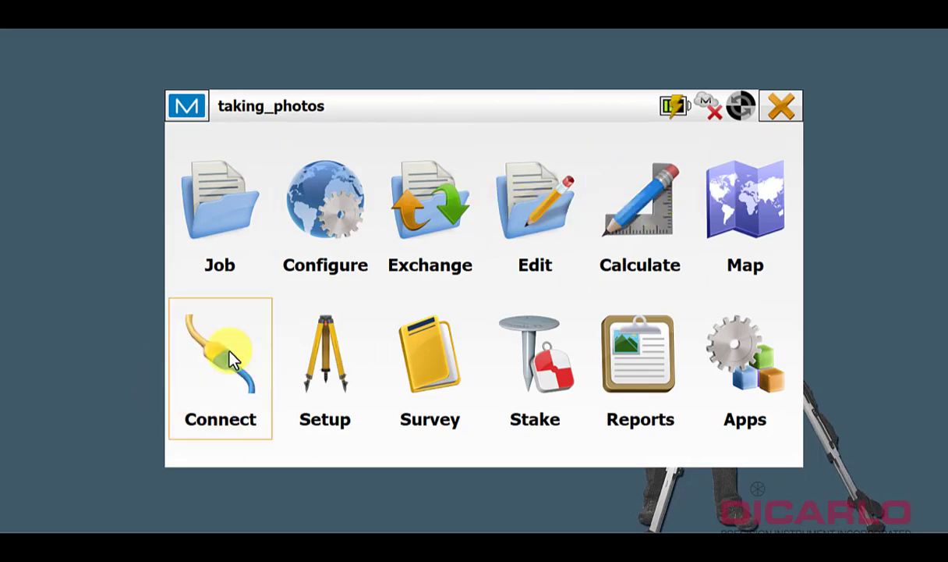
left_click(468, 434)
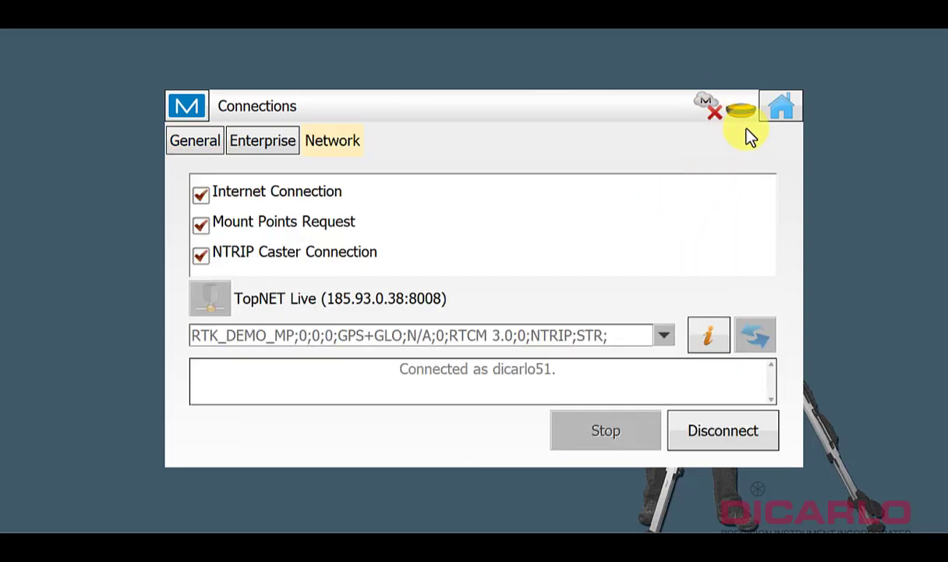
left_click(776, 111)
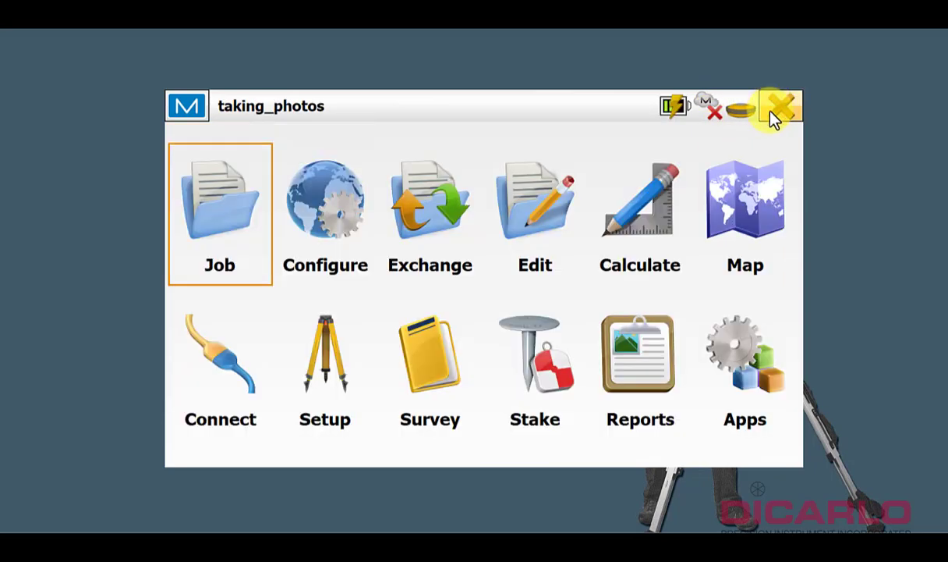
- Start a Topo survey and set the simulated receiver in the field on the map
left_click(423, 359)
left_click(233, 180)
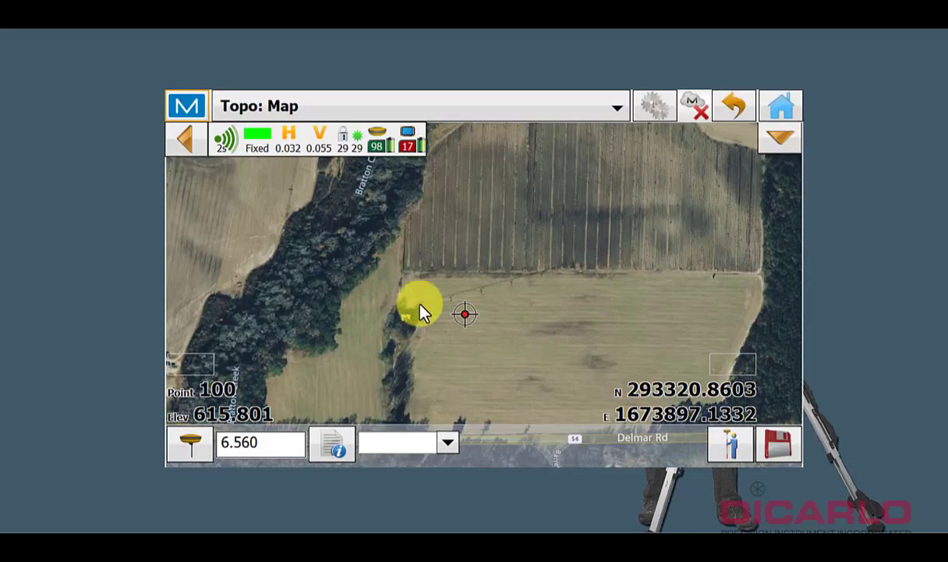
left_click_drag(612, 346, 536, 266)
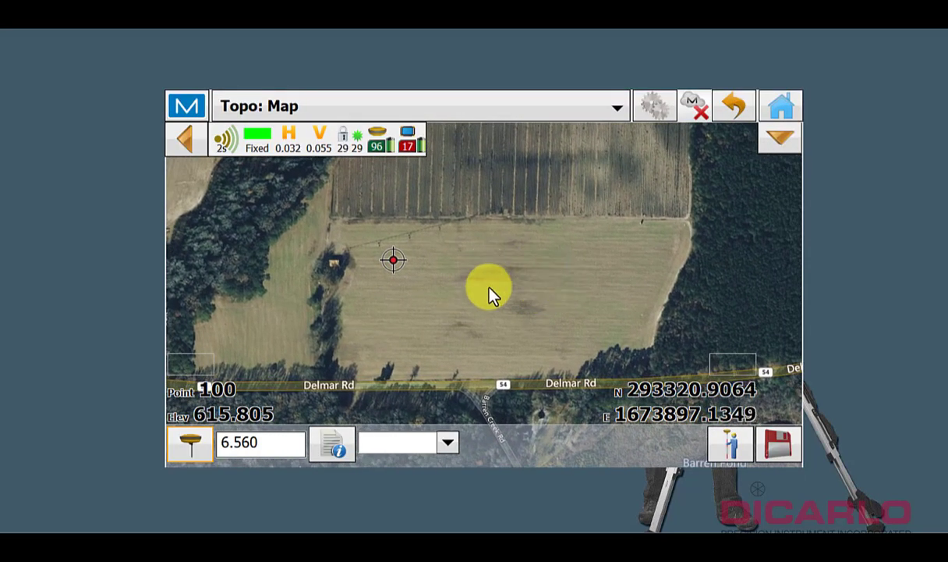
right_click(568, 306)
left_click(596, 322)
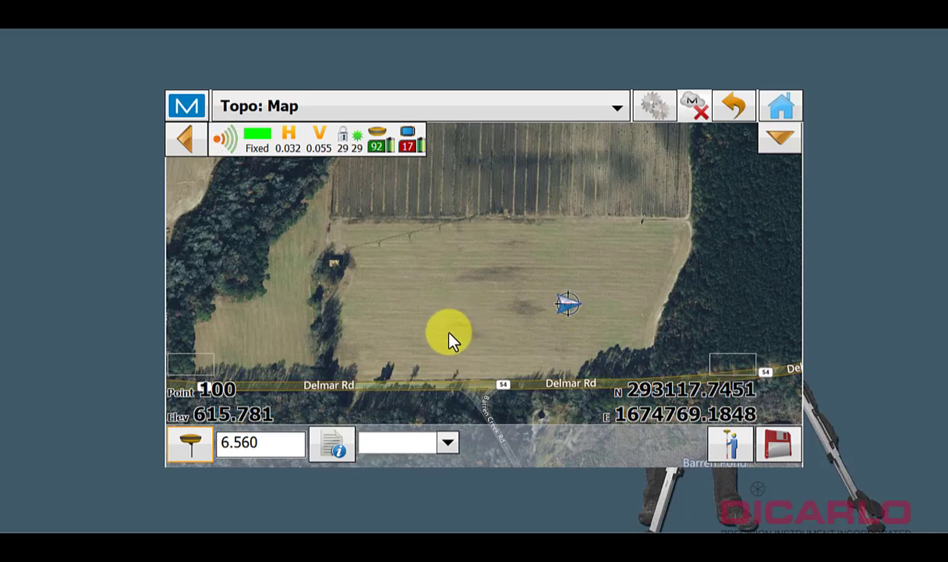
- Enter code gs and store point 100
left_click(419, 442)
type("gs")
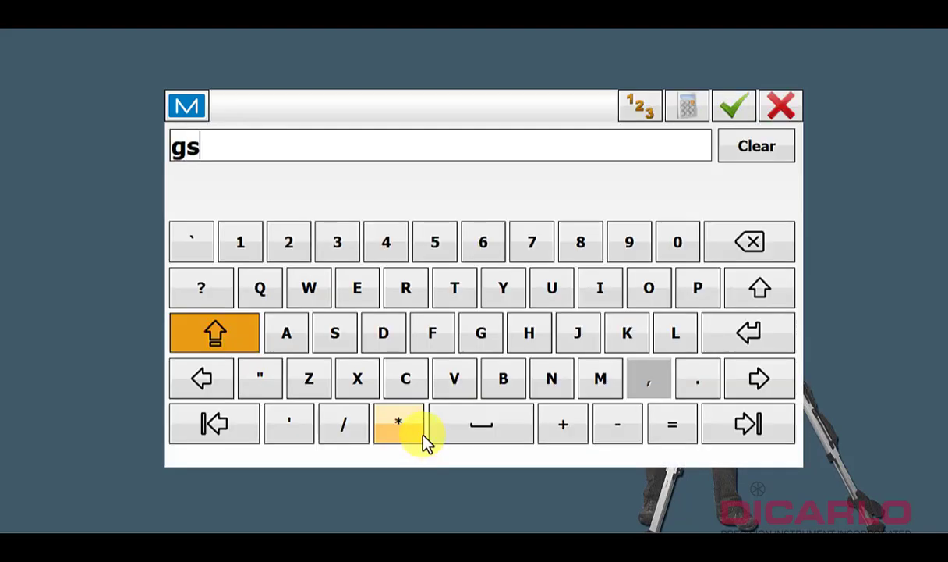
left_click(734, 108)
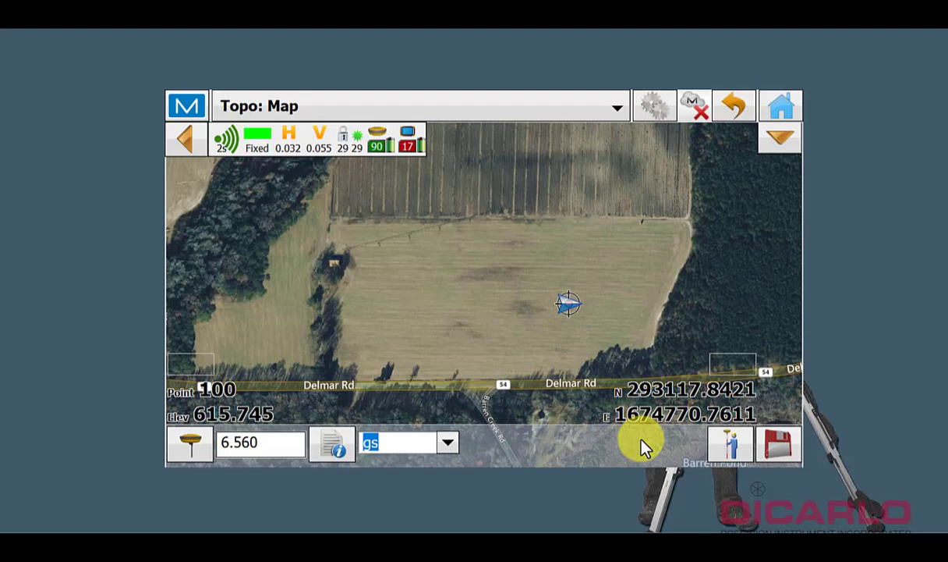
left_click(778, 443)
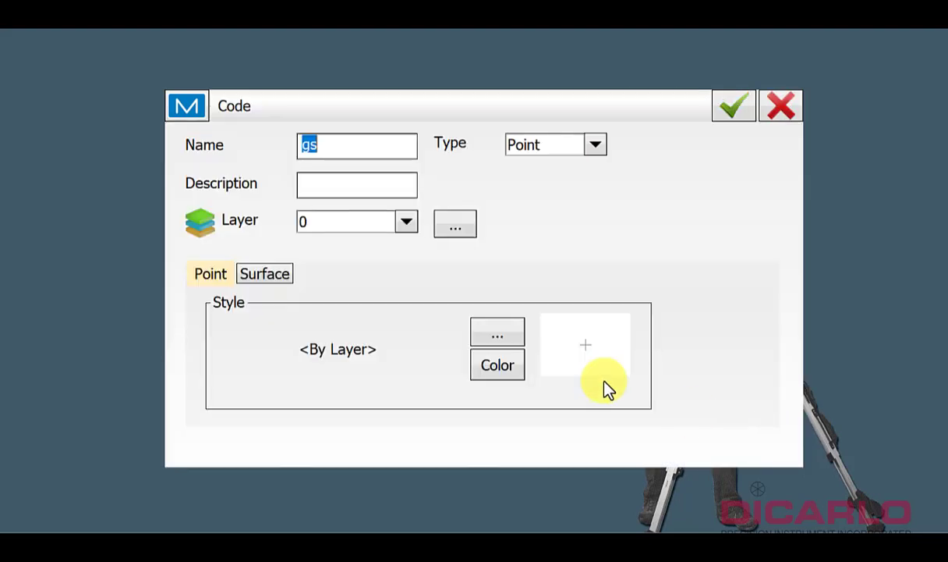
left_click(730, 106)
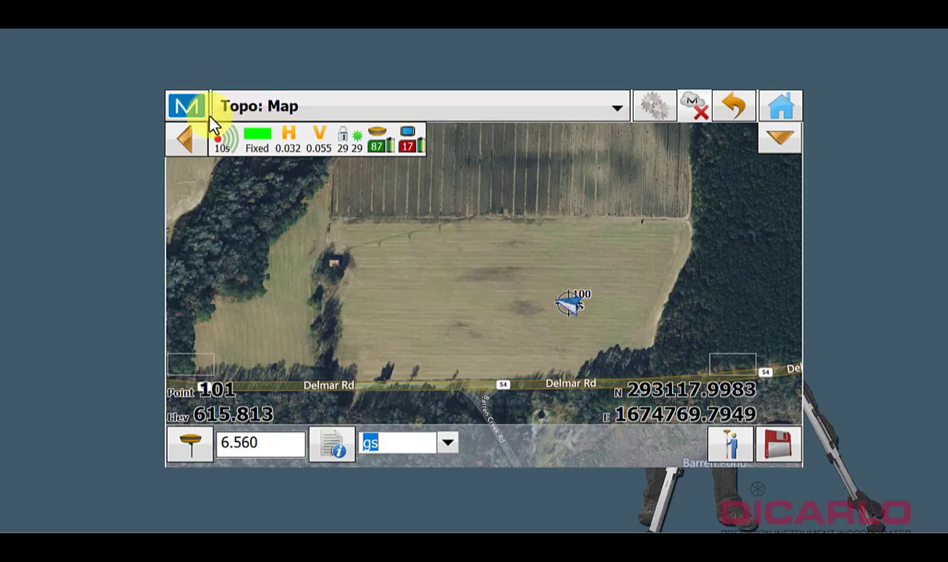
- Capture a camera photo on point 100's Photo tab in Edit Points and save the point
left_click(187, 108)
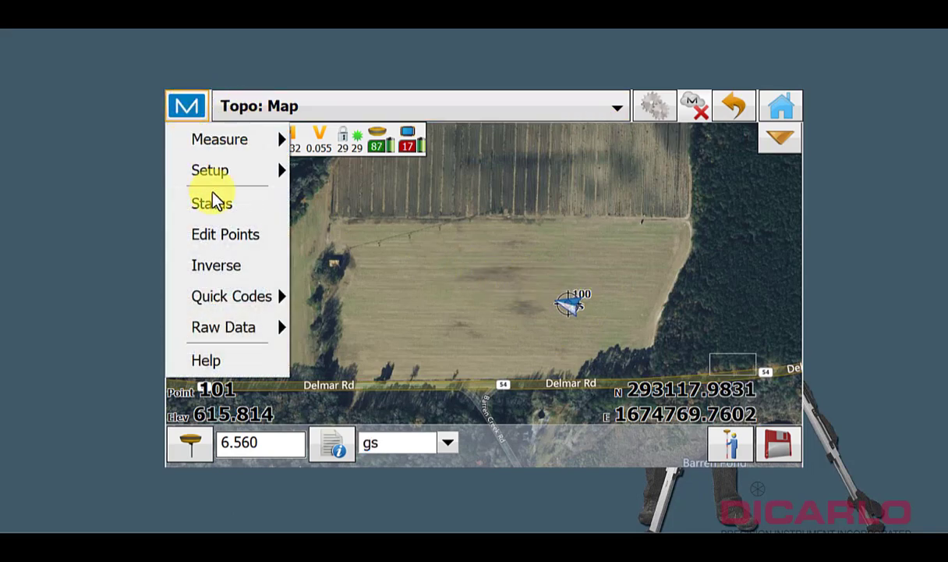
left_click(222, 235)
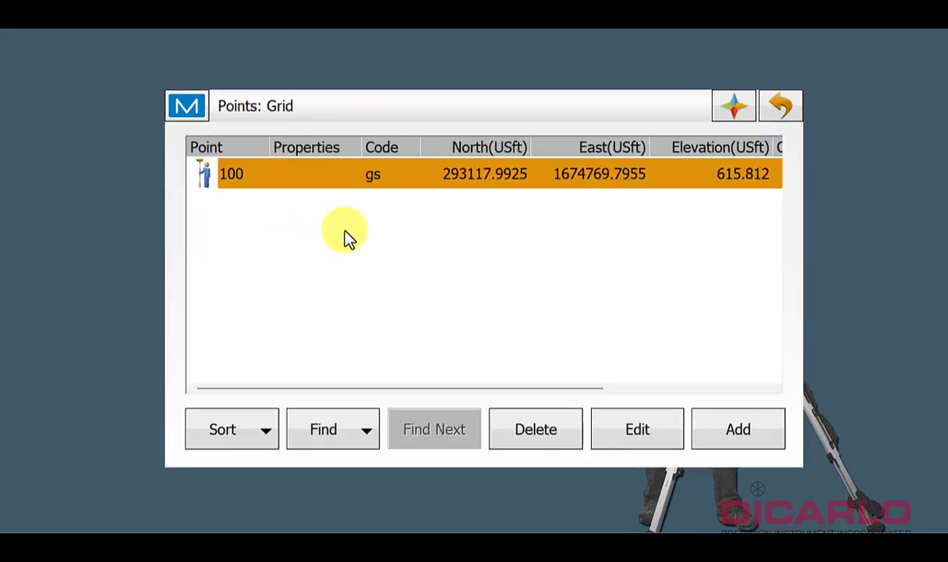
left_click(652, 434)
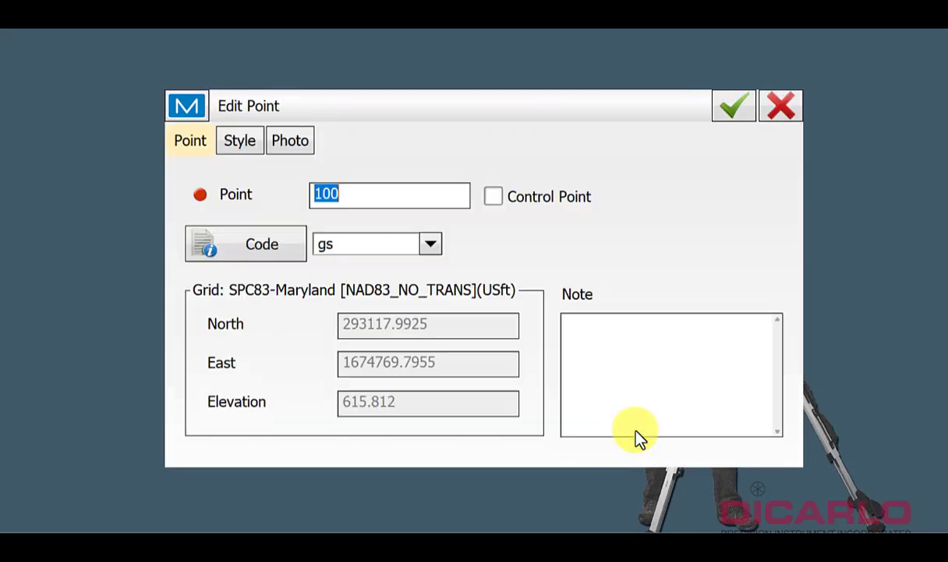
left_click(290, 144)
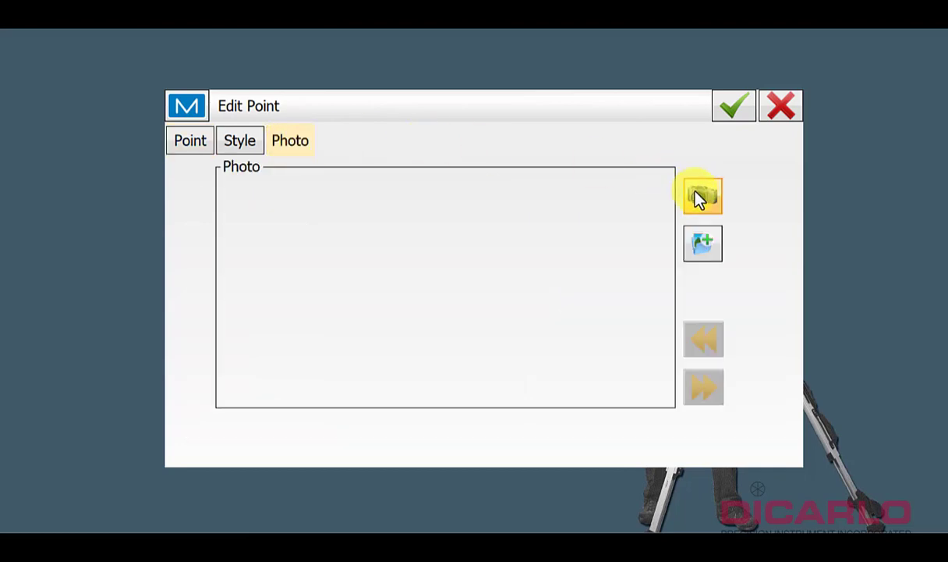
left_click(702, 196)
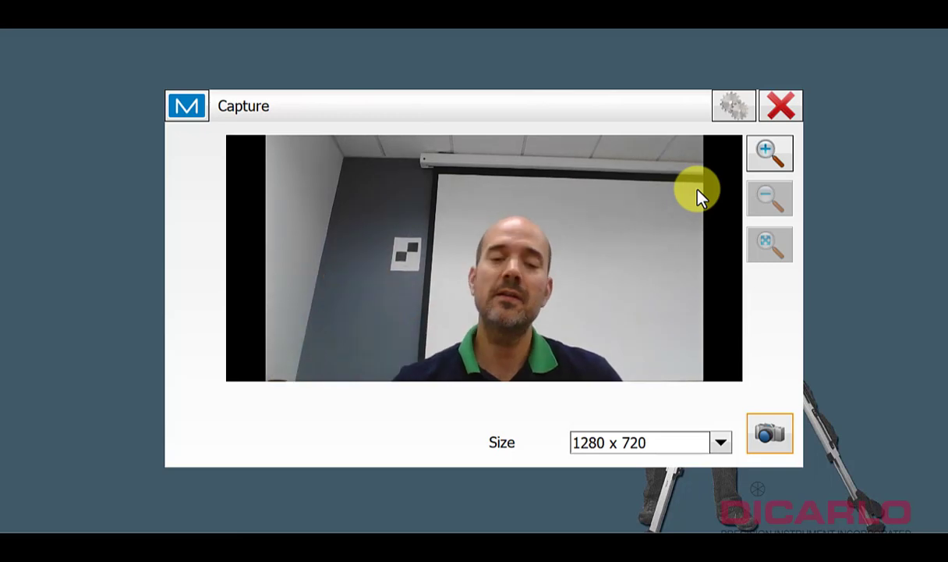
left_click(769, 433)
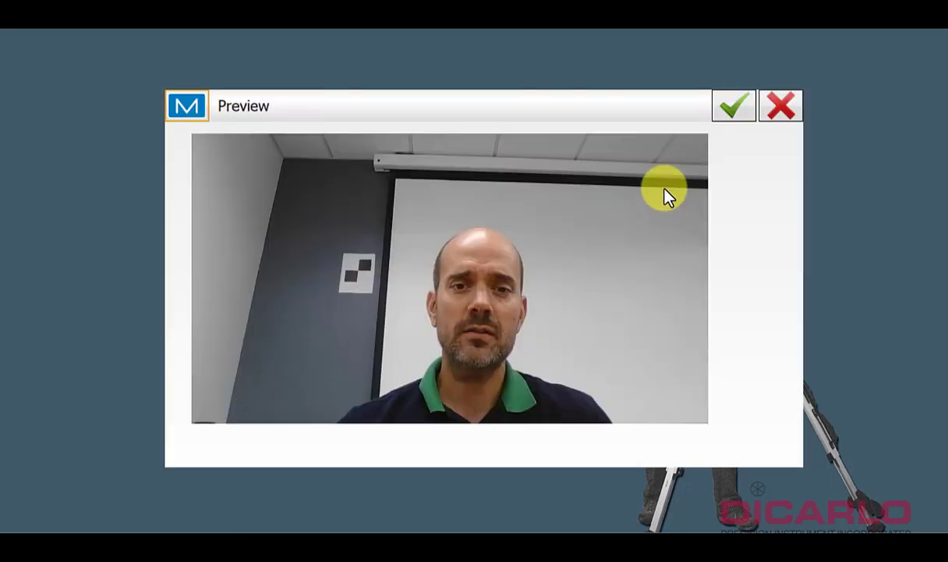
left_click(731, 109)
left_click(209, 142)
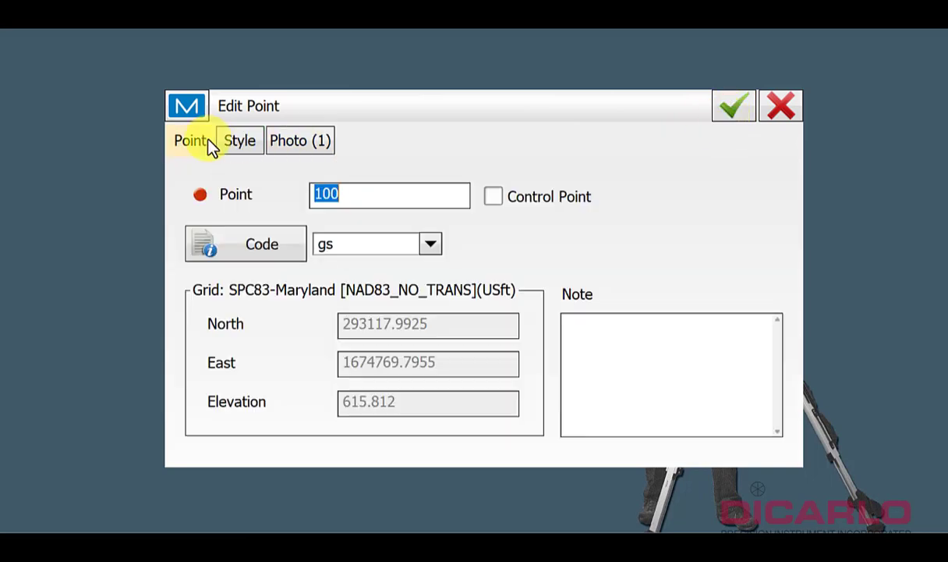
left_click(733, 107)
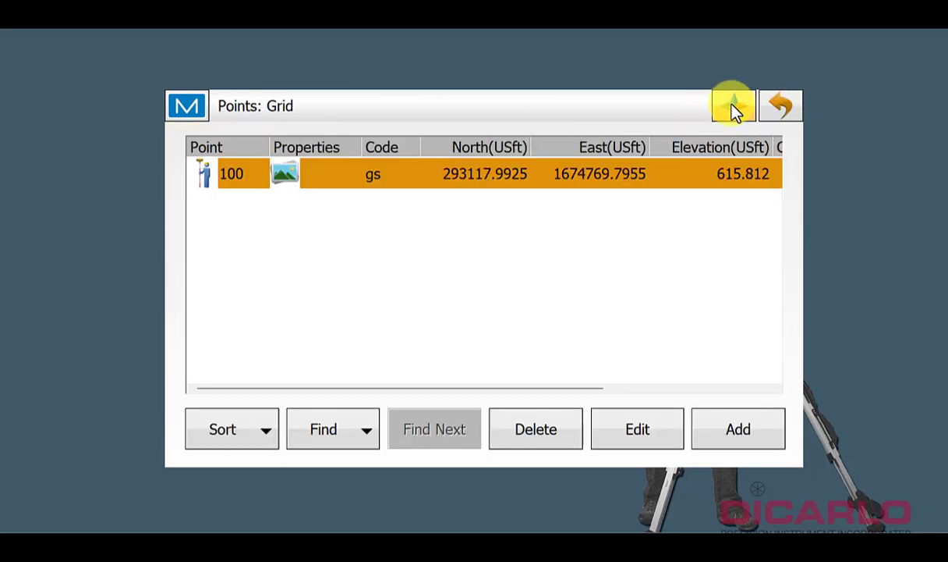
- Move the simulated receiver to the centre of the field on the Topo map
left_click(777, 107)
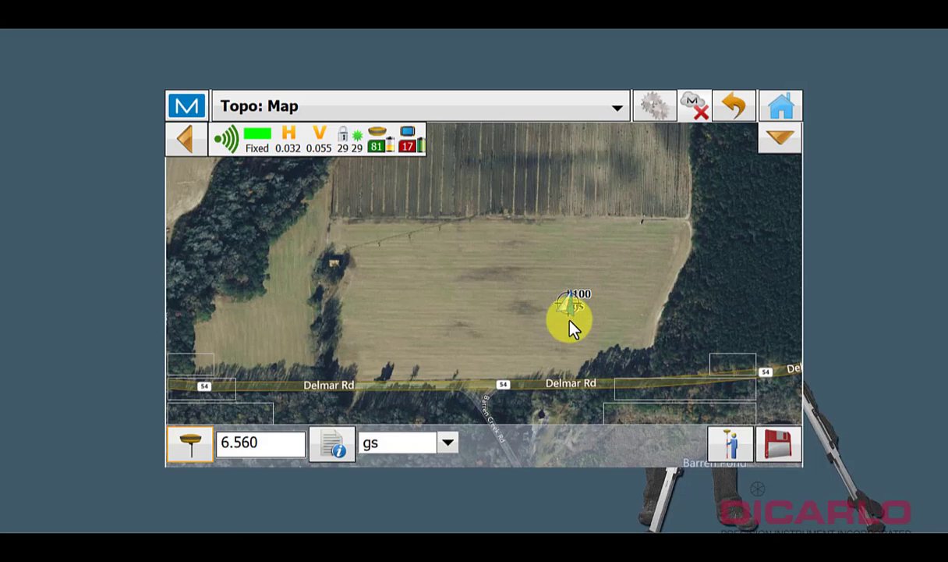
right_click(484, 288)
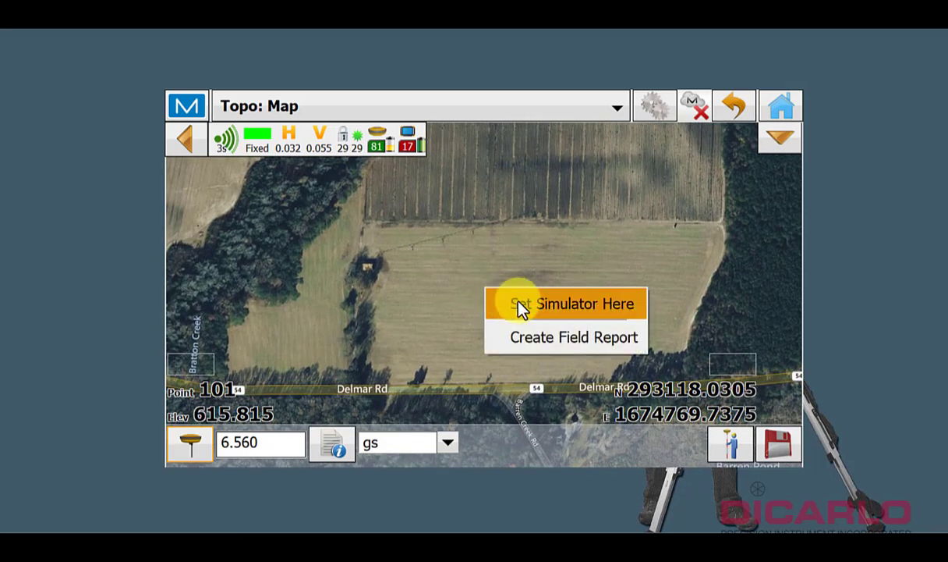
left_click(519, 307)
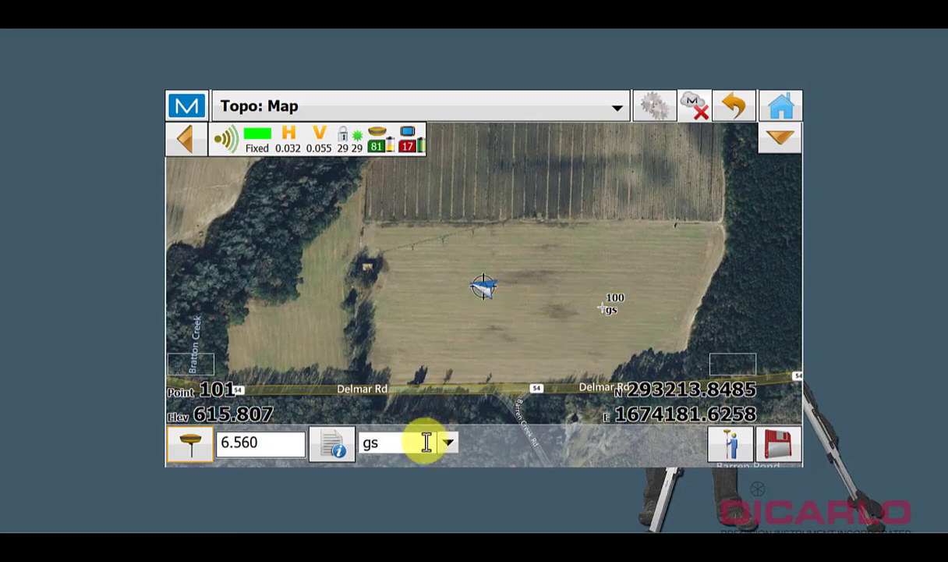
left_click(346, 443)
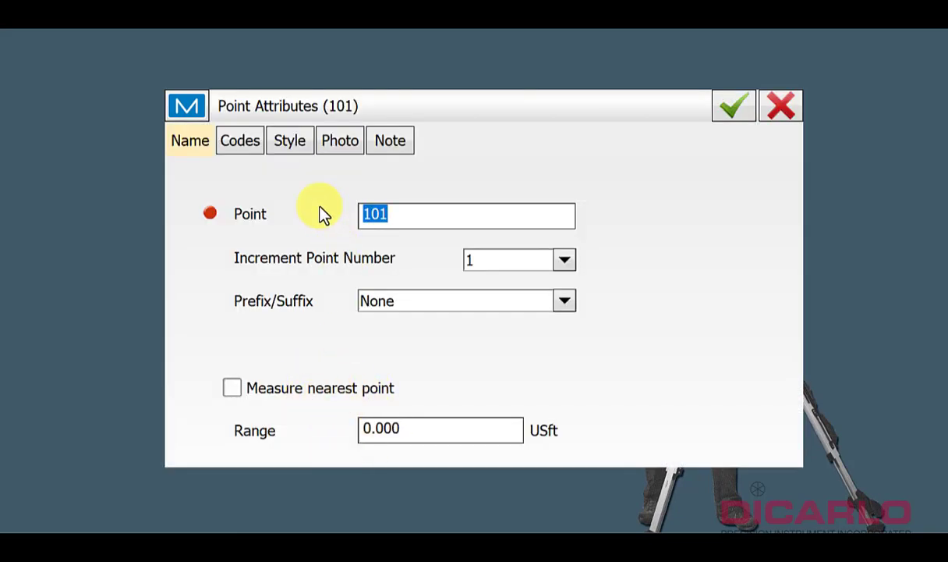
left_click(782, 110)
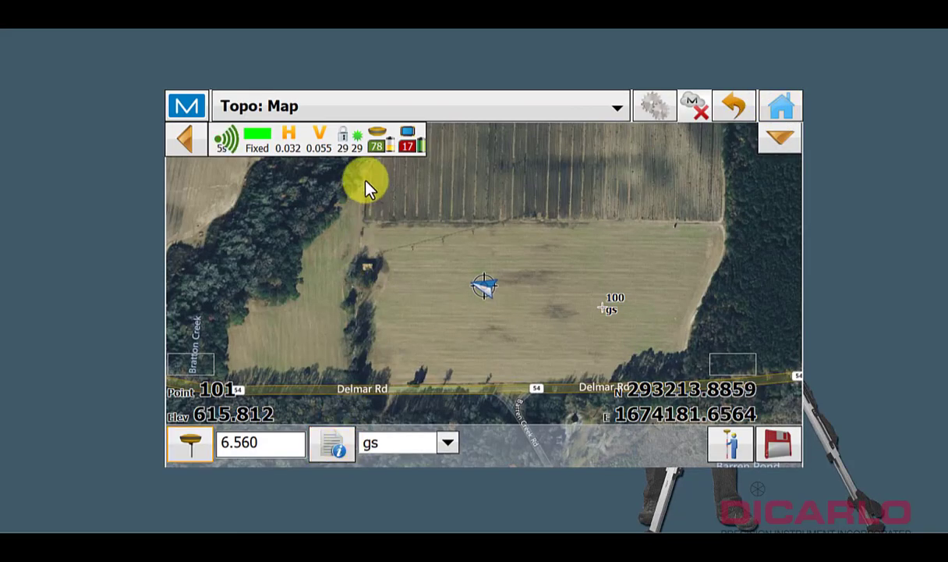
- Switch between the normal point-entry form and map view, checking point 101's attributes
left_click(290, 101)
left_click(282, 144)
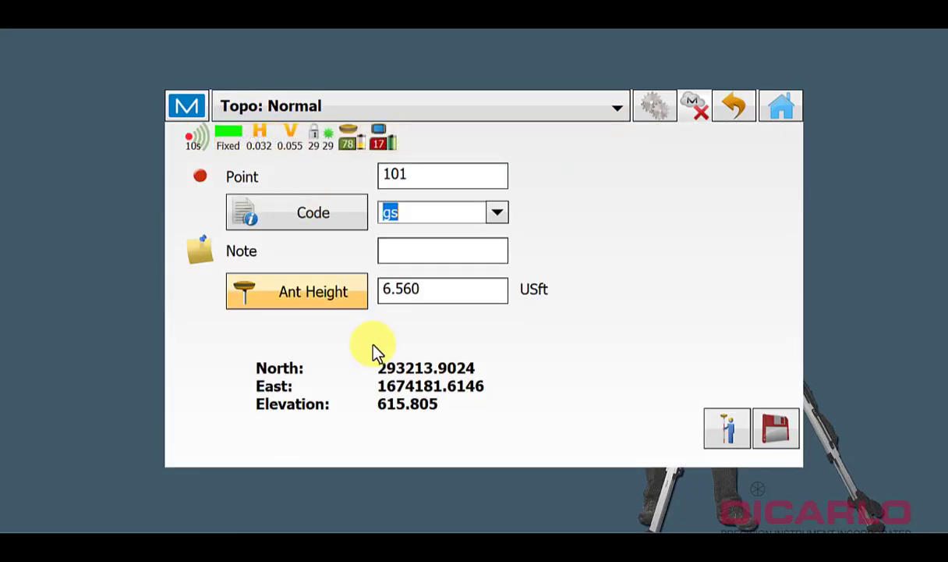
left_click(251, 111)
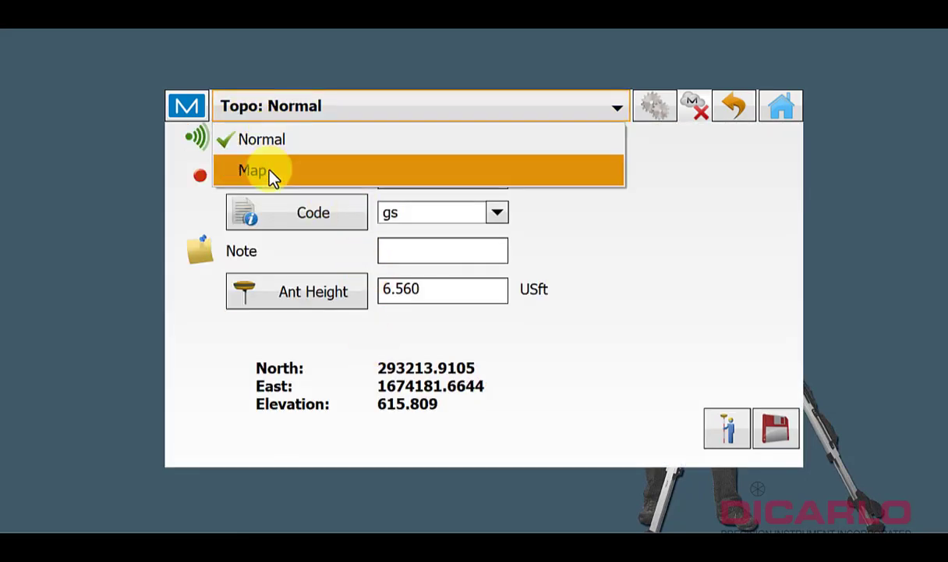
left_click(269, 171)
left_click(279, 109)
left_click(284, 141)
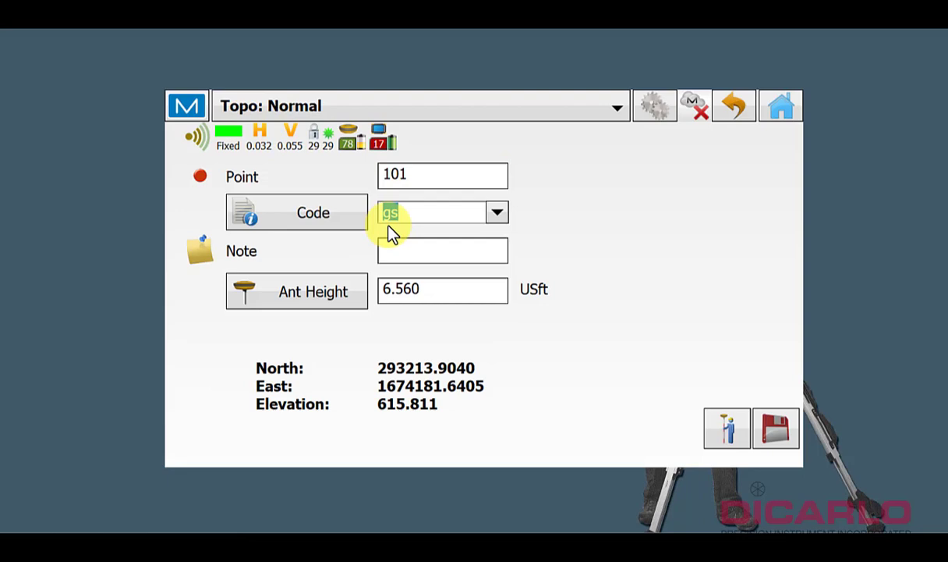
left_click(280, 212)
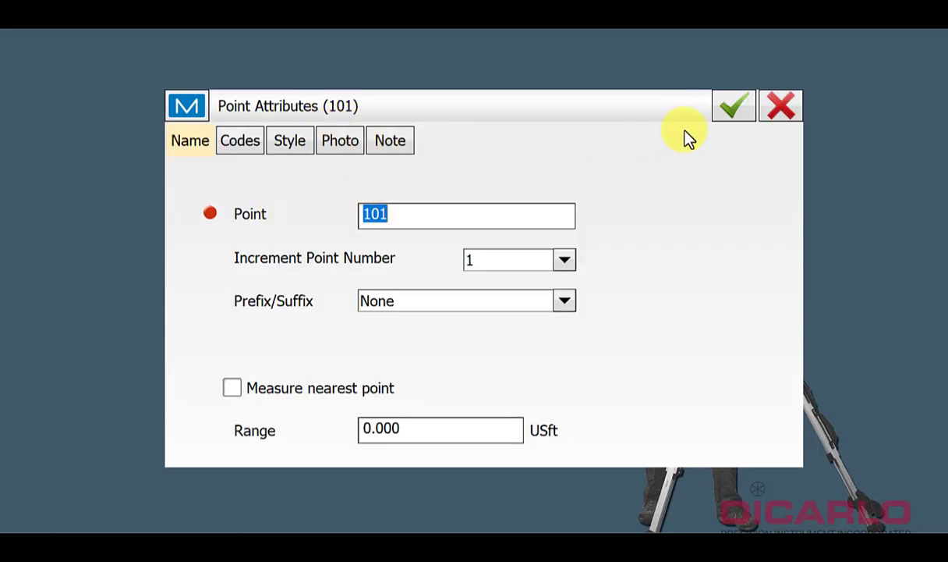
left_click(783, 109)
left_click(499, 117)
left_click(304, 170)
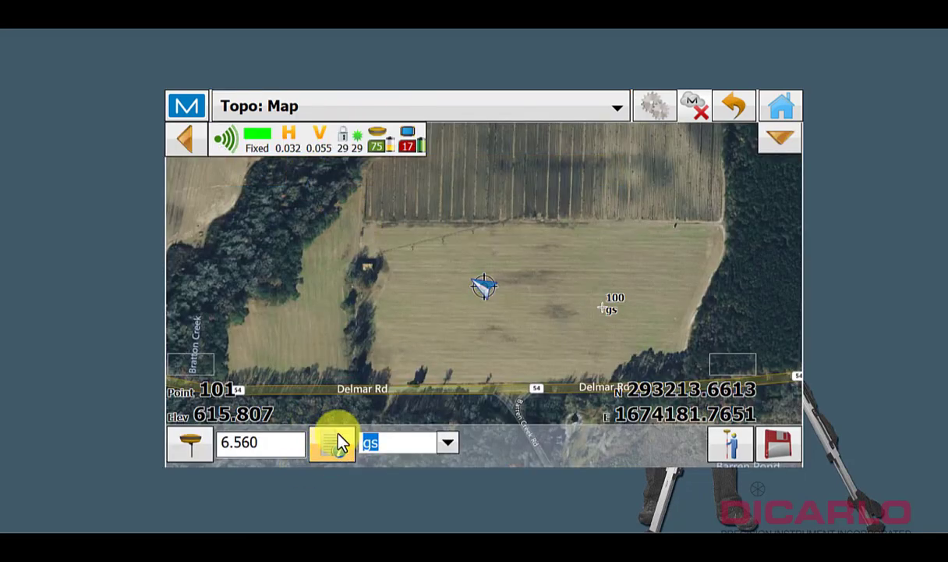
- Capture and accept two camera photos on point 101's Photo page, then review both
left_click(333, 443)
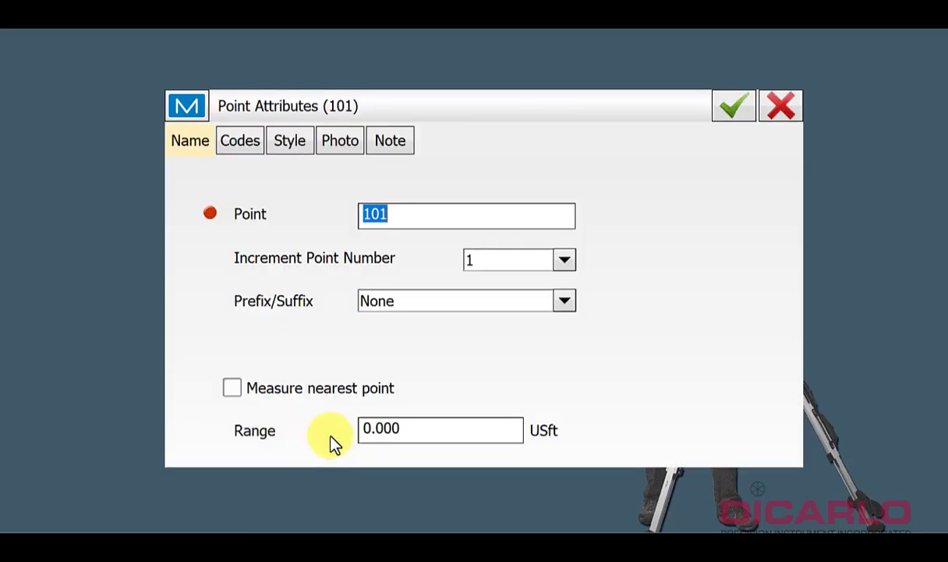
left_click(339, 146)
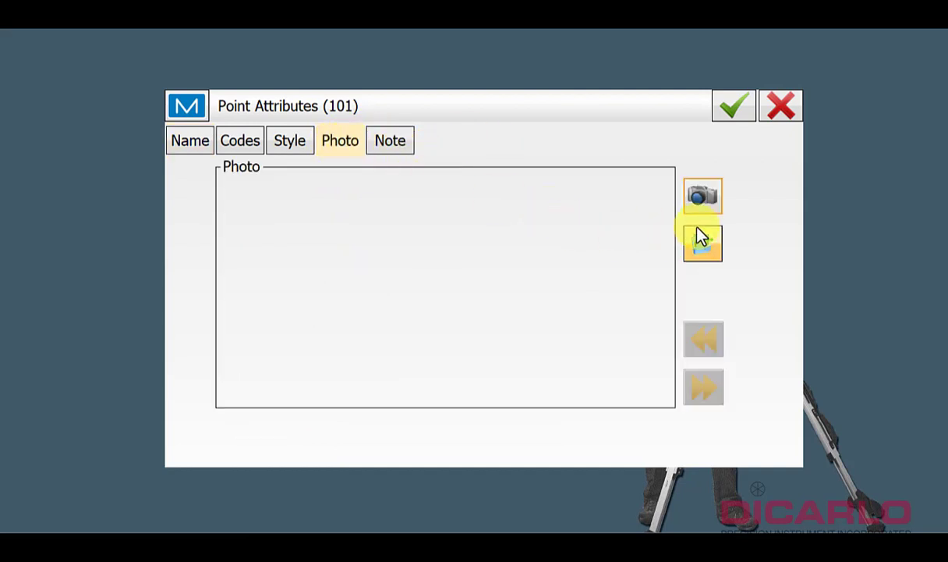
left_click(714, 204)
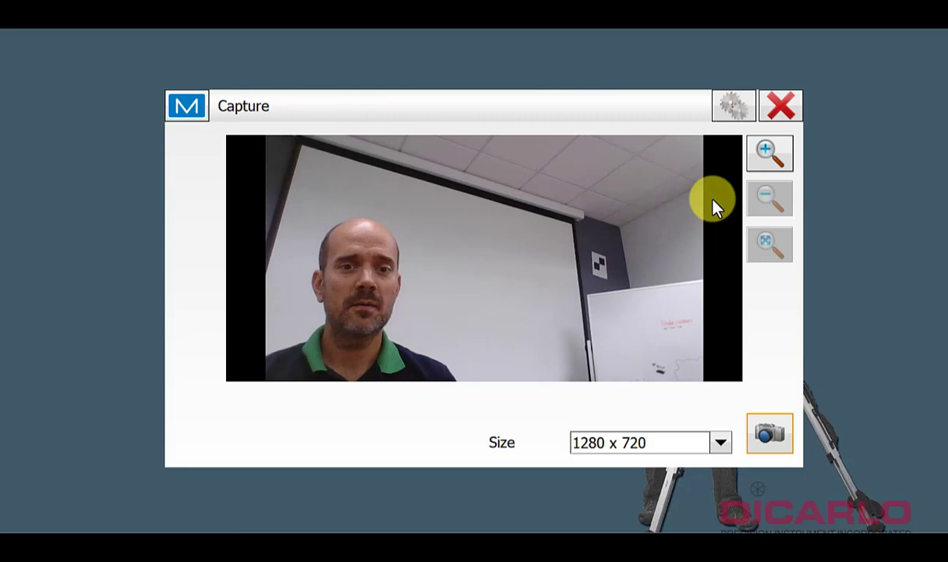
left_click(771, 430)
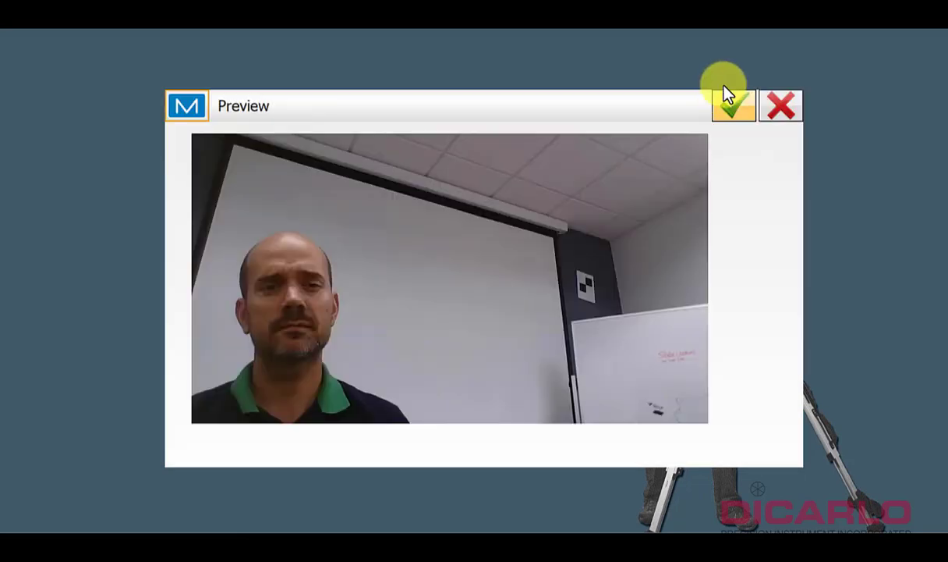
left_click(731, 106)
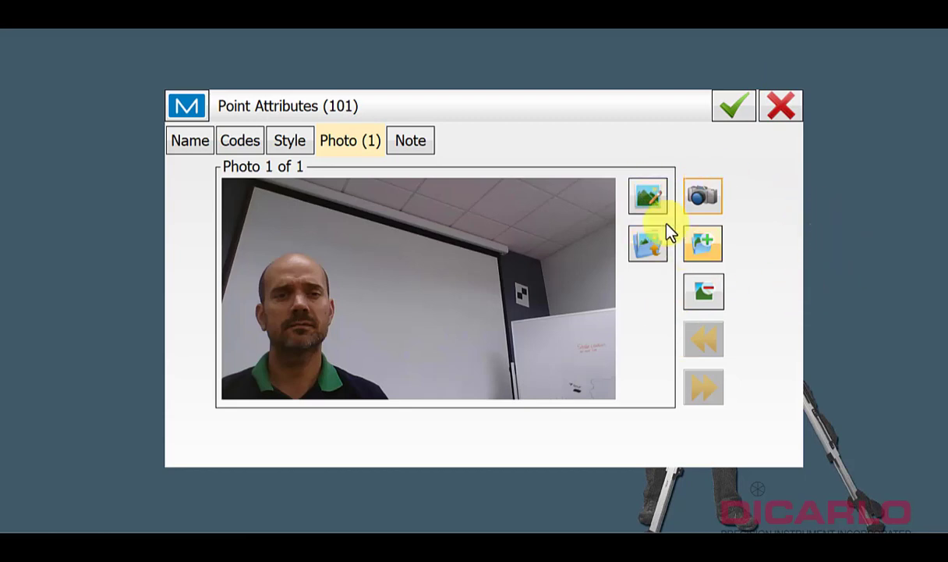
left_click(697, 207)
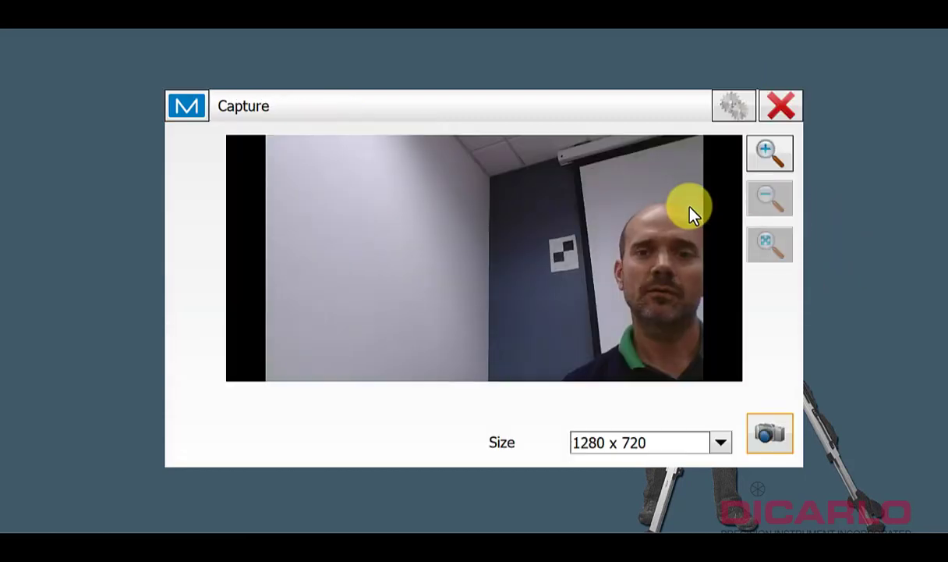
left_click(780, 433)
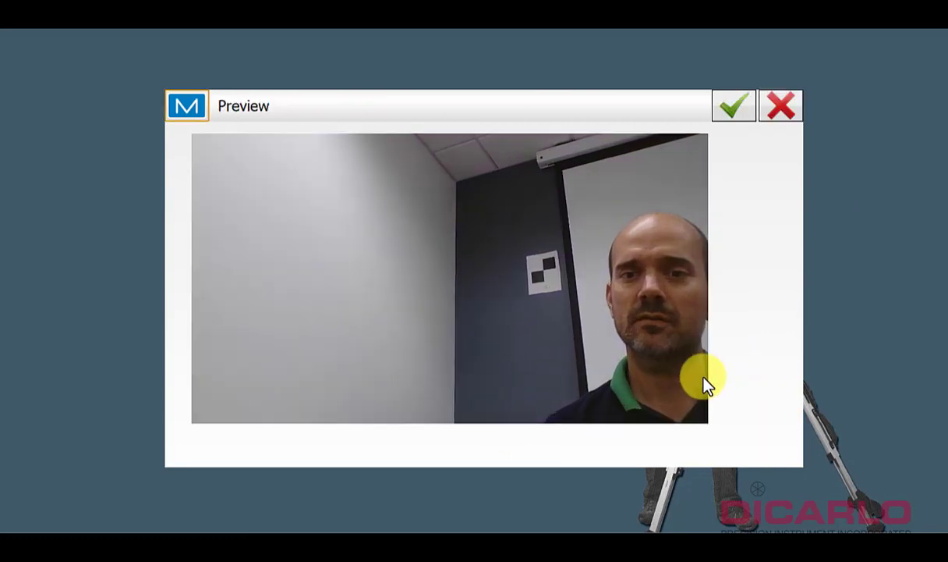
left_click(733, 109)
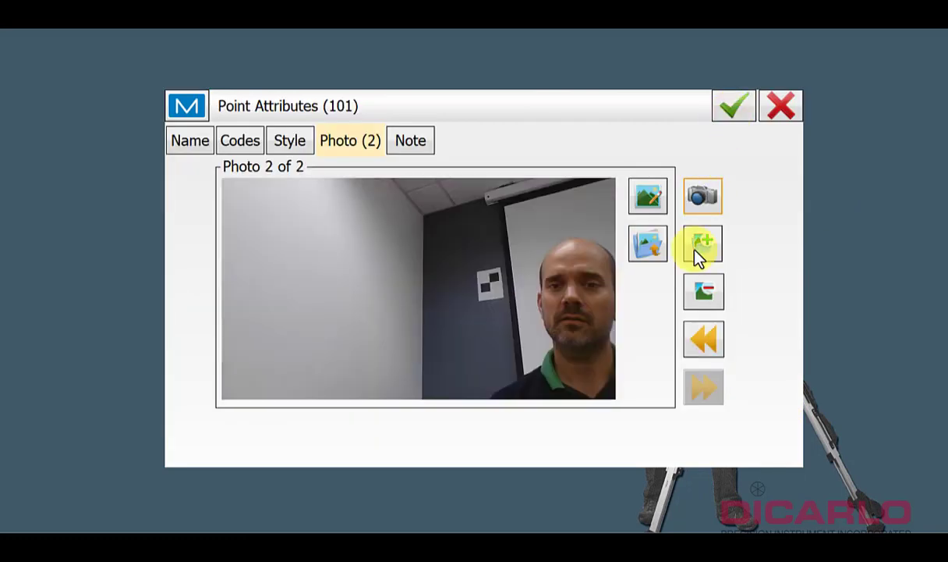
left_click(705, 340)
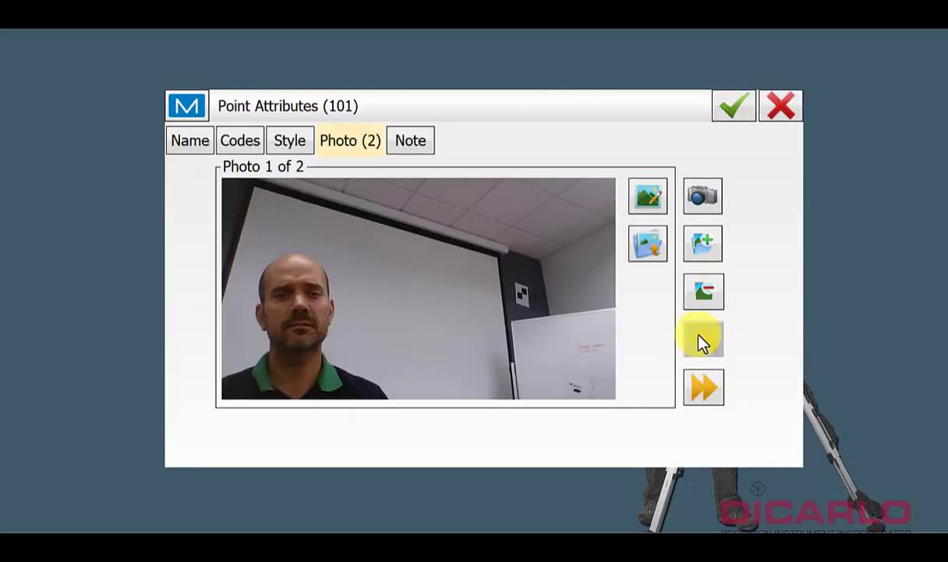
left_click(703, 387)
left_click(193, 145)
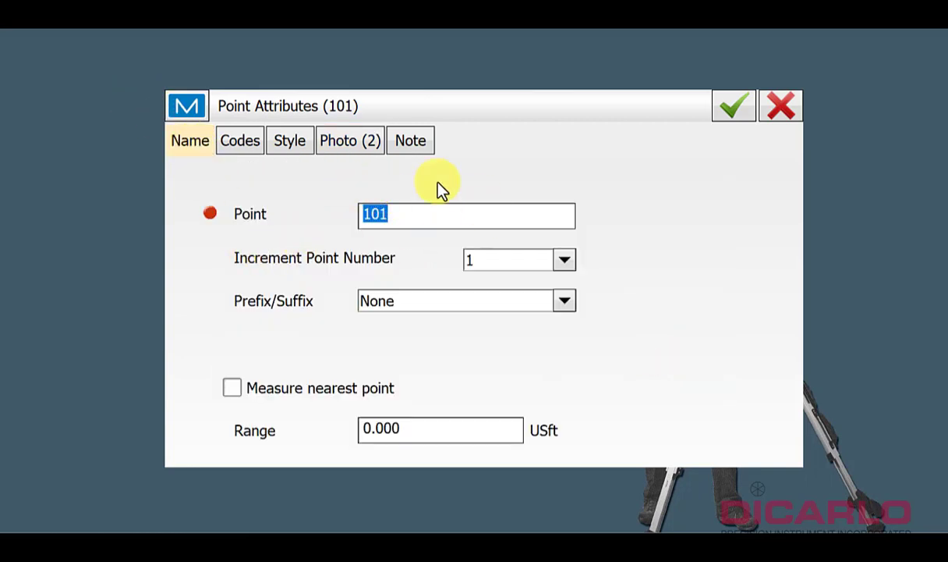
- Store point 101, then flip through its two photos in Edit Points before returning to the map
left_click(730, 109)
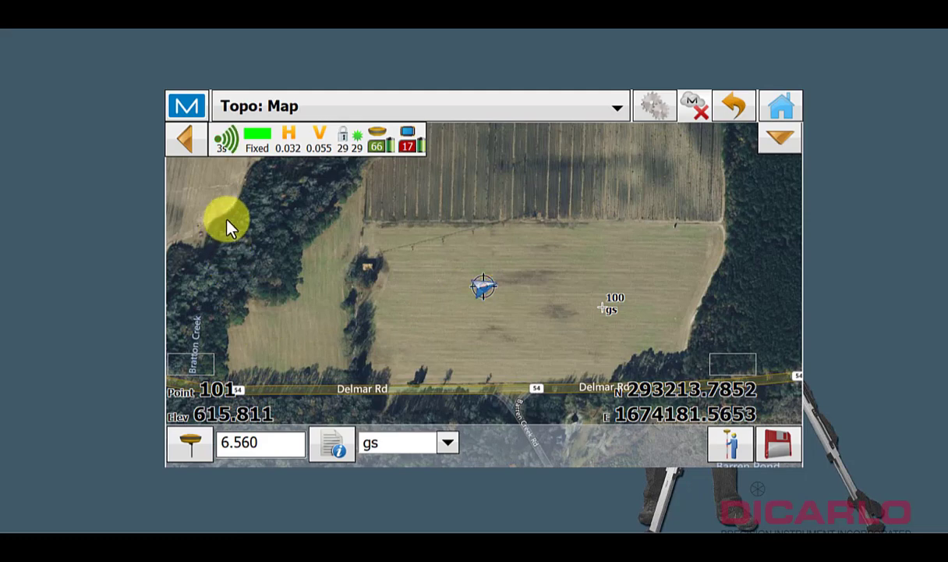
left_click(780, 446)
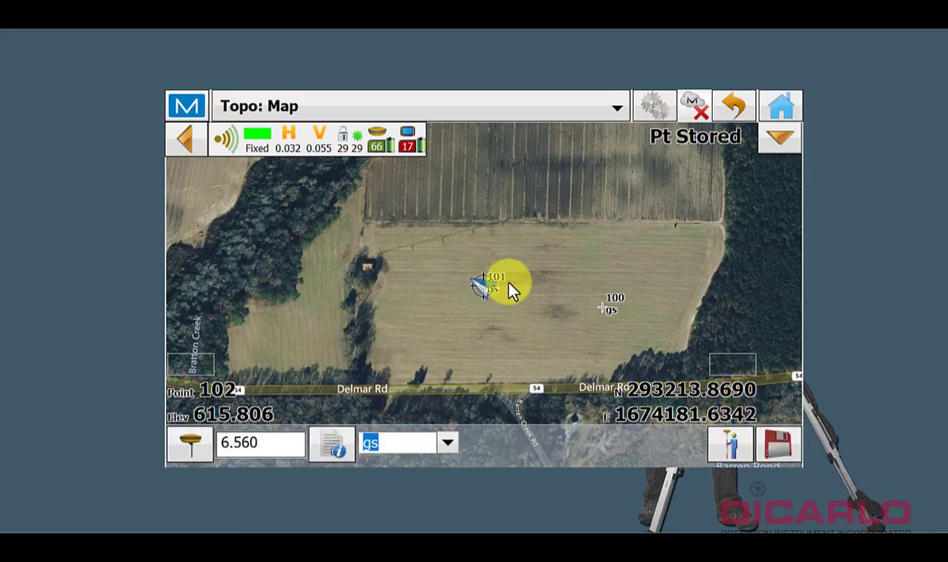
left_click(188, 107)
left_click(184, 244)
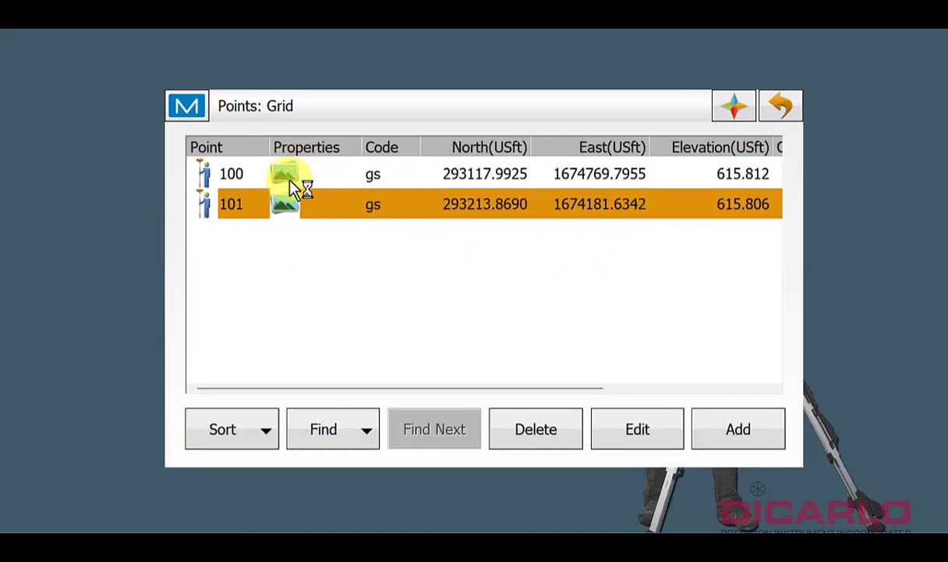
left_click(635, 434)
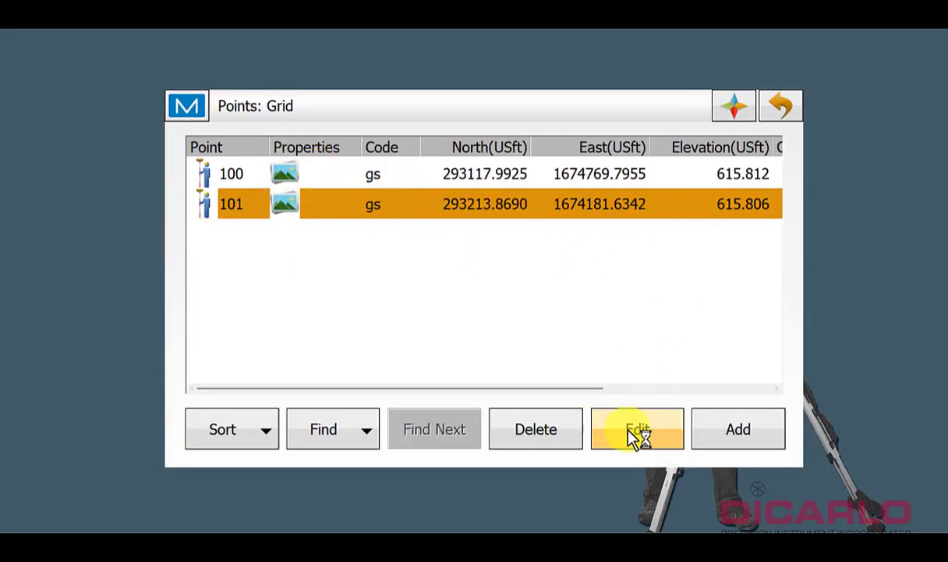
left_click(298, 141)
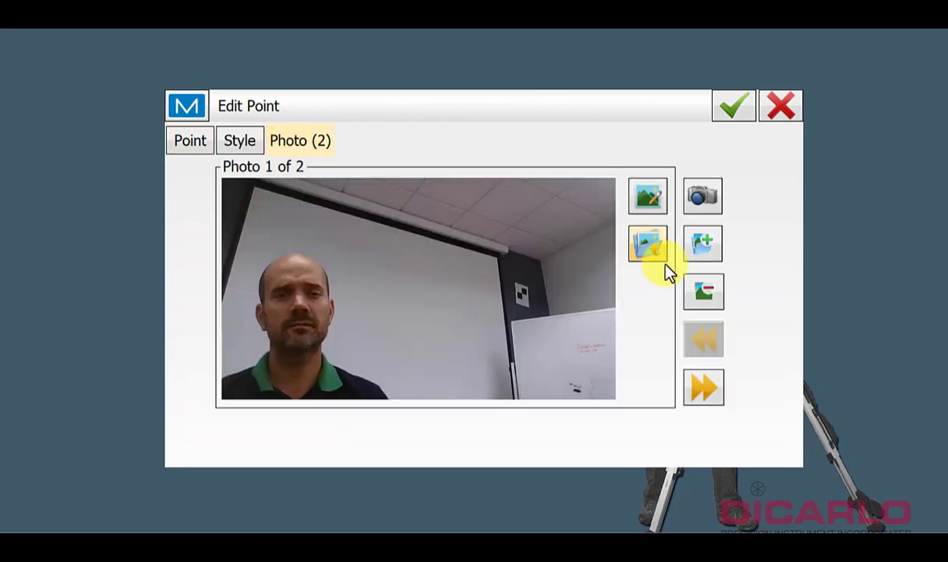
left_click(705, 387)
left_click(708, 341)
left_click(735, 109)
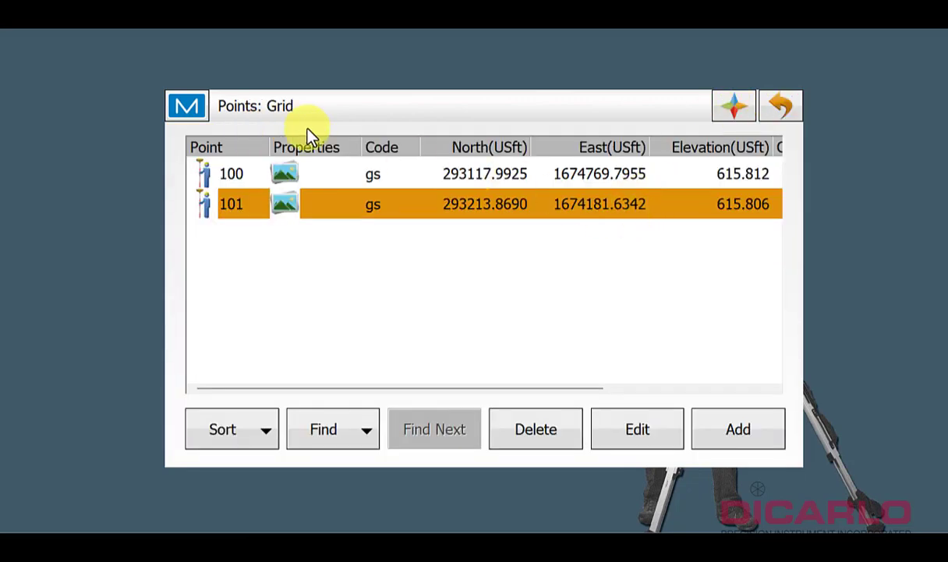
left_click(781, 108)
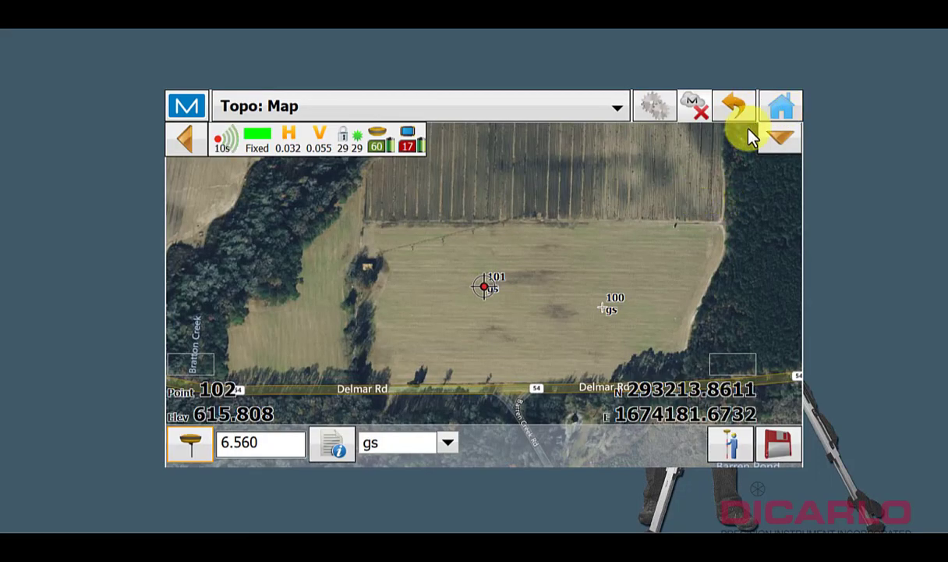
- Disconnect the NTRIP caster and the GNSS receiver in Connections
left_click(769, 113)
left_click(230, 382)
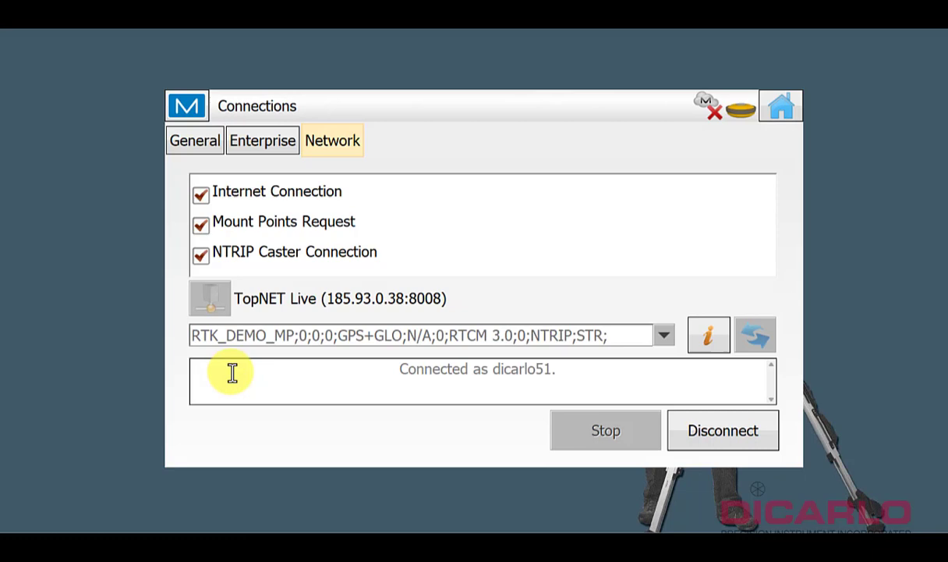
left_click(712, 426)
left_click(187, 143)
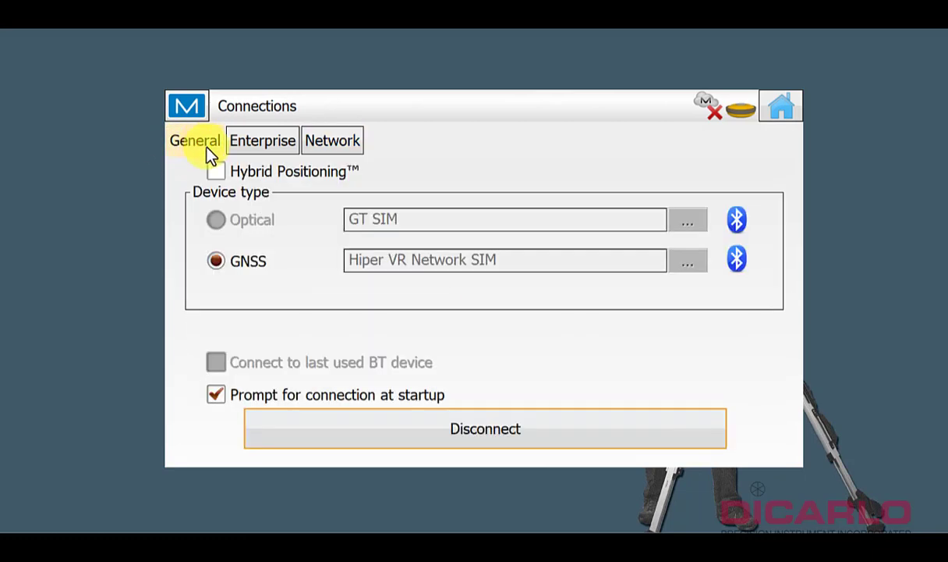
left_click(561, 437)
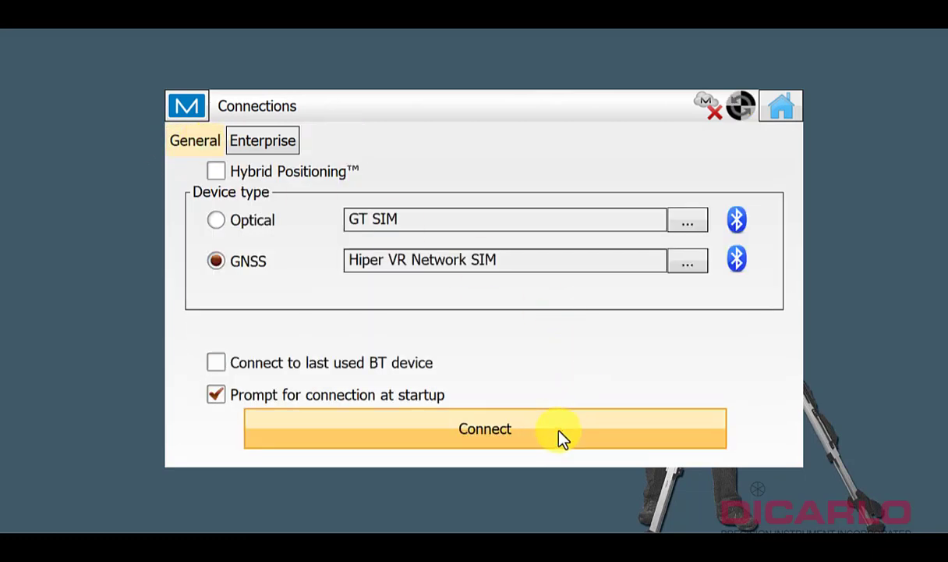
left_click(781, 112)
- Check the stored points under Edit > Points and return to the job's main menu
left_click(544, 206)
left_click(208, 182)
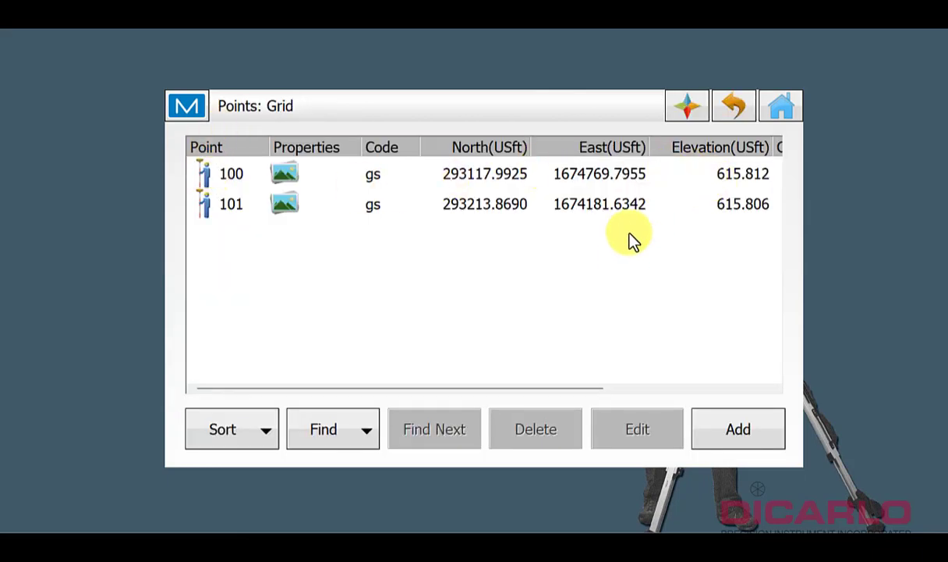
left_click(781, 108)
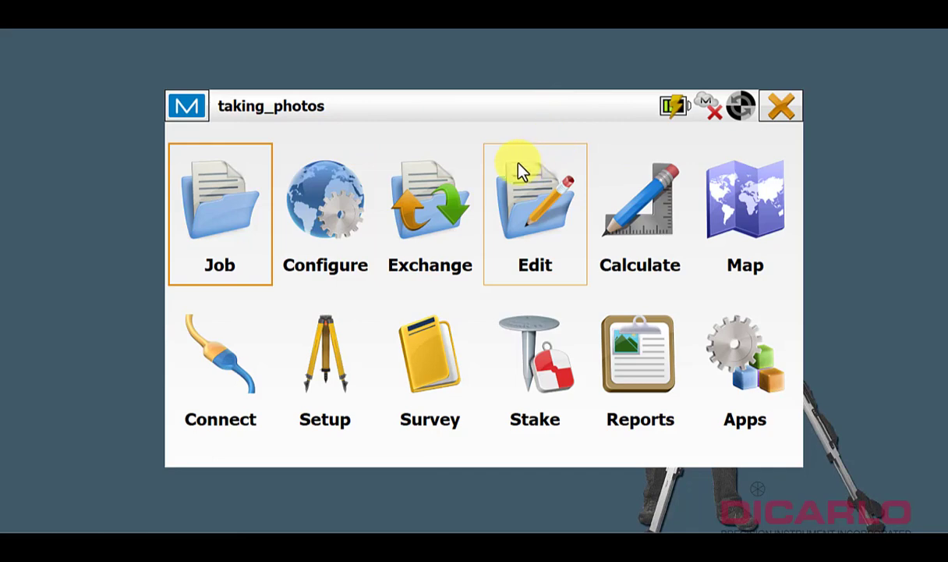
left_click(215, 156)
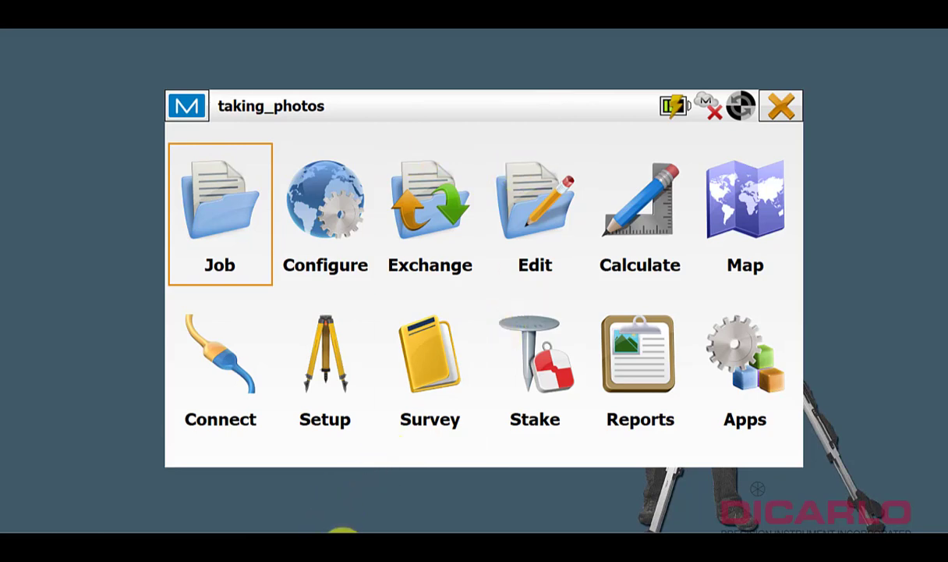
- Copy taking_photos from Documents\MAGNET Field PC\Jobs and paste it onto USB (E:)
left_click(345, 535)
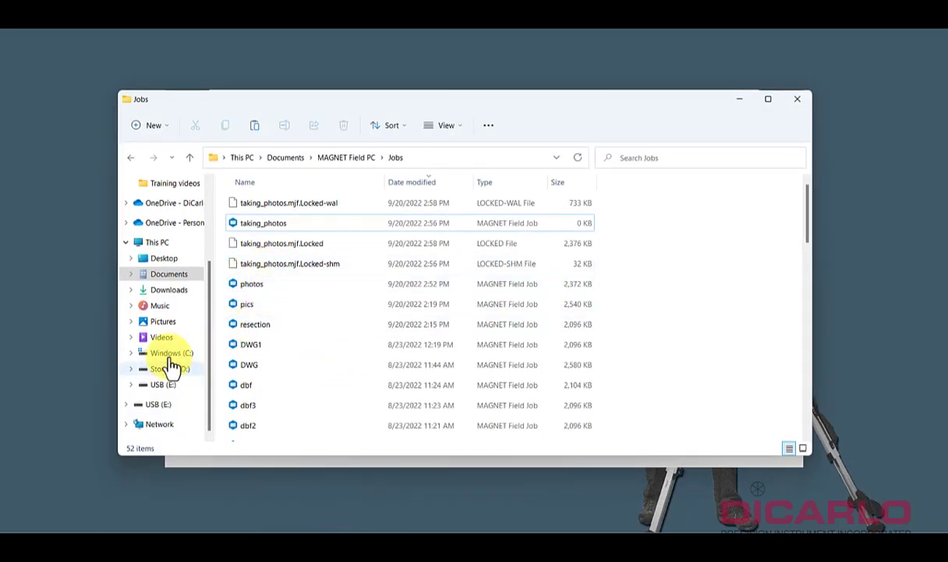
left_click(165, 386)
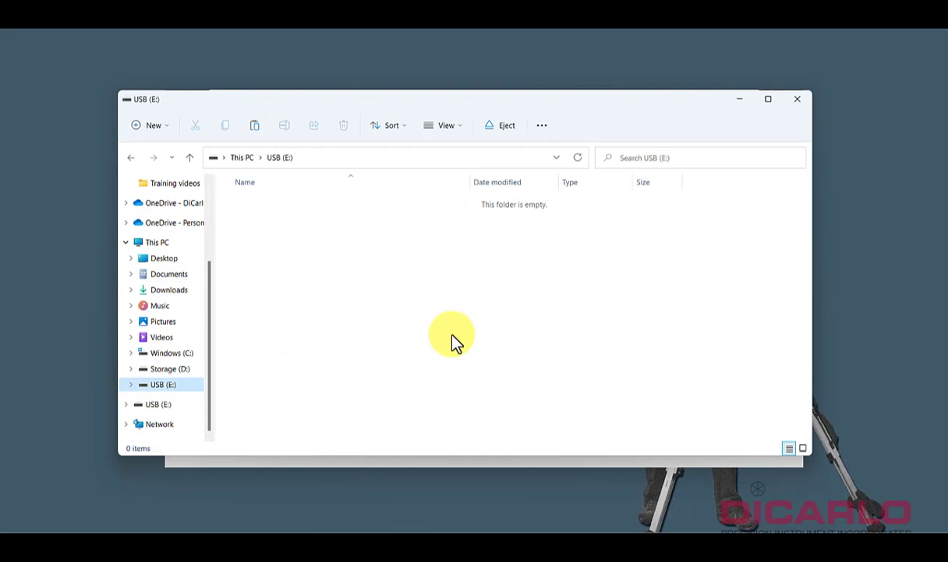
left_click_drag(491, 99, 543, 61)
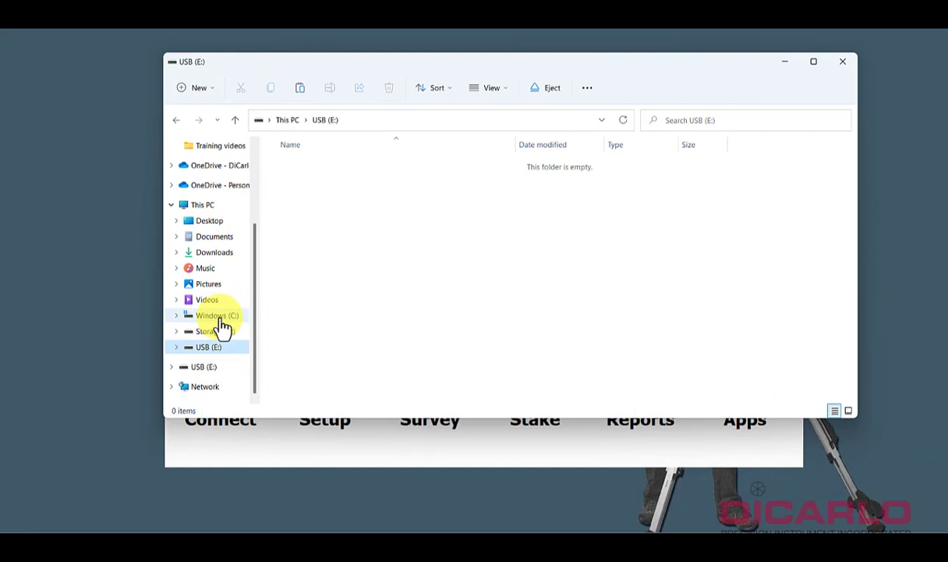
left_click(179, 237)
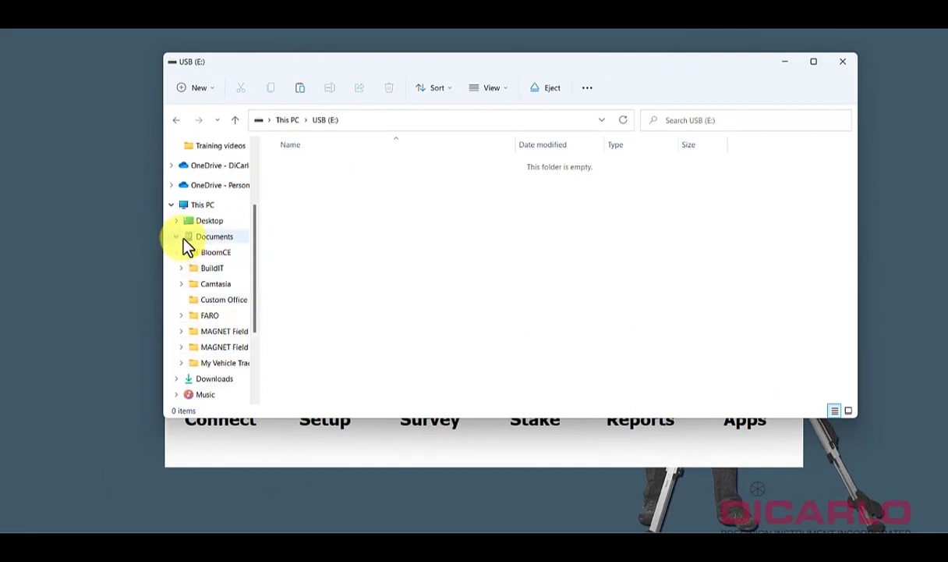
left_click(223, 349)
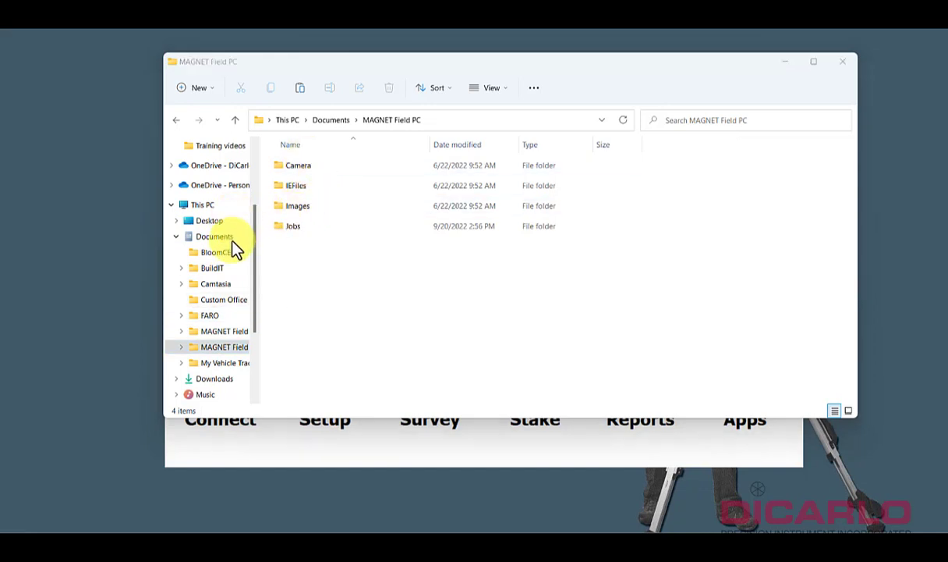
double_click(292, 226)
left_click(274, 204)
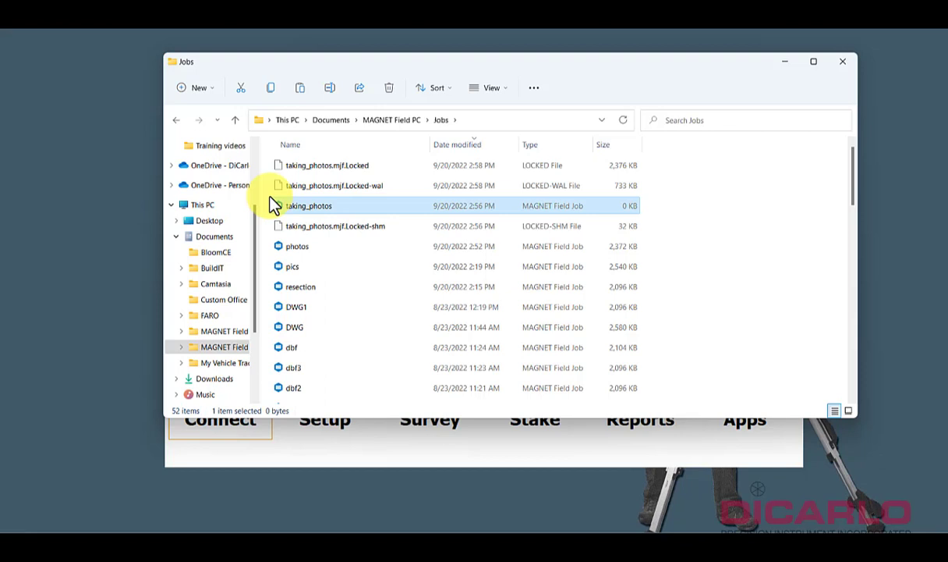
right_click(324, 210)
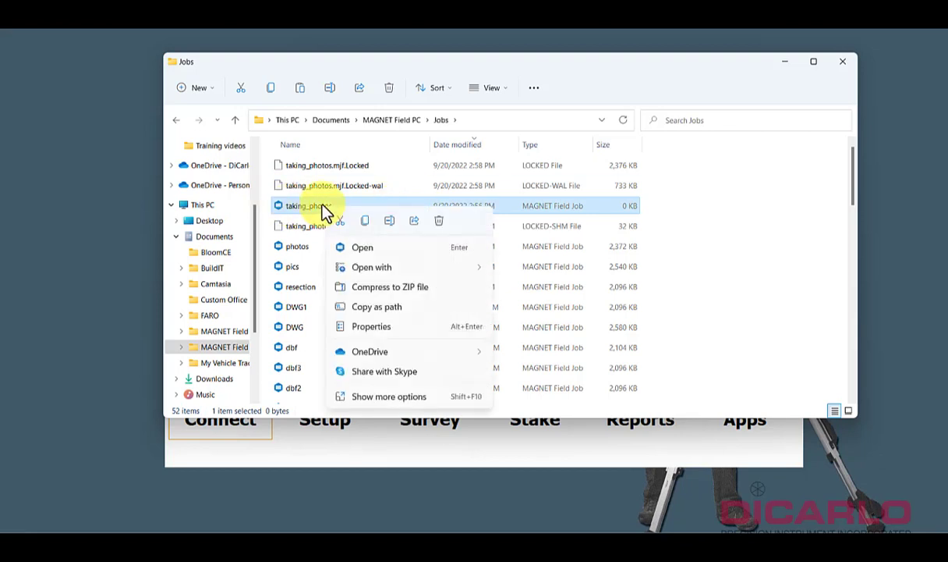
left_click(364, 222)
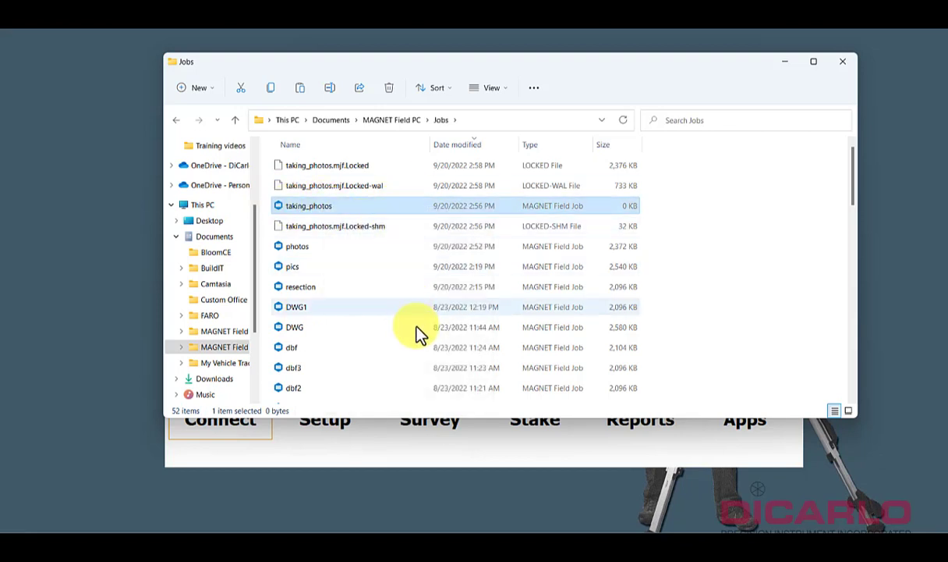
scroll(212, 250, "down", 3)
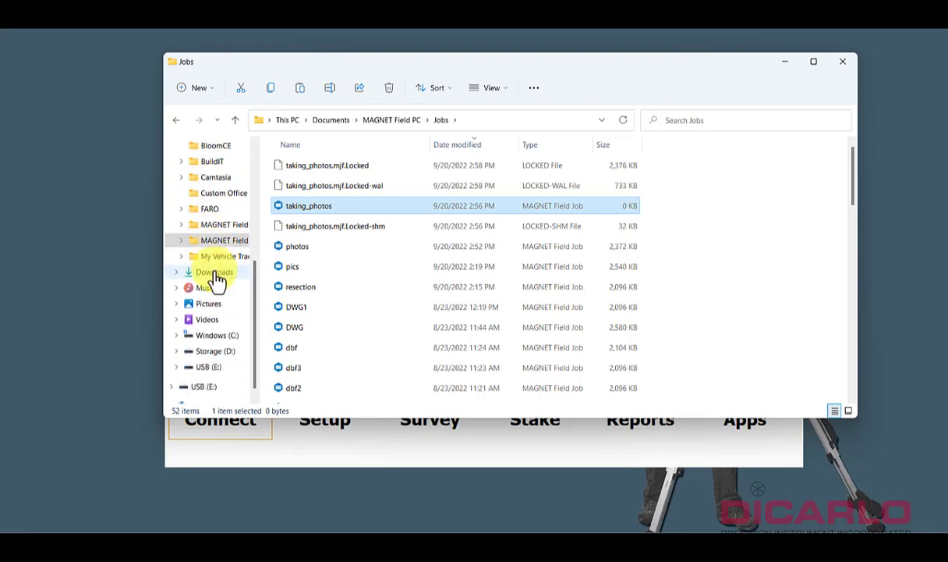
left_click(208, 367)
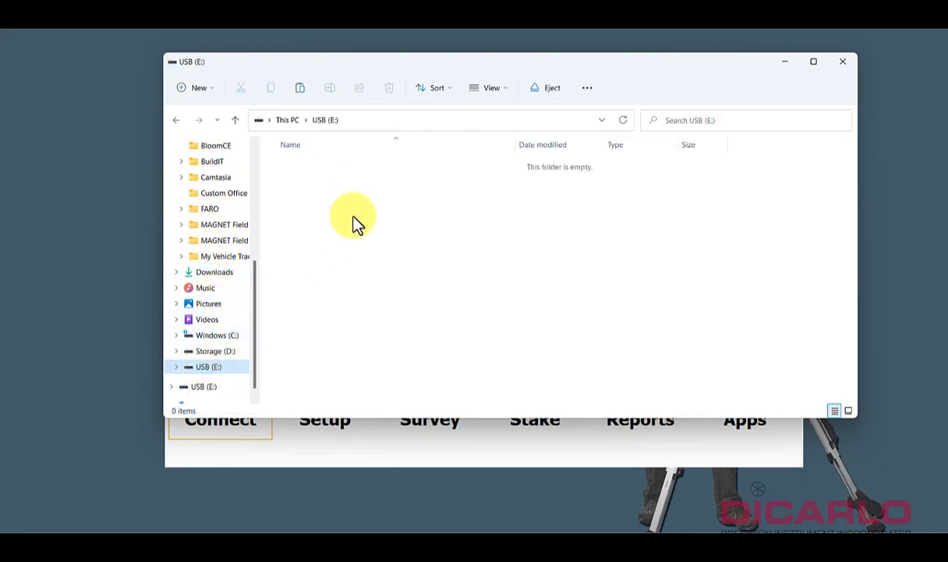
right_click(355, 220)
left_click(369, 231)
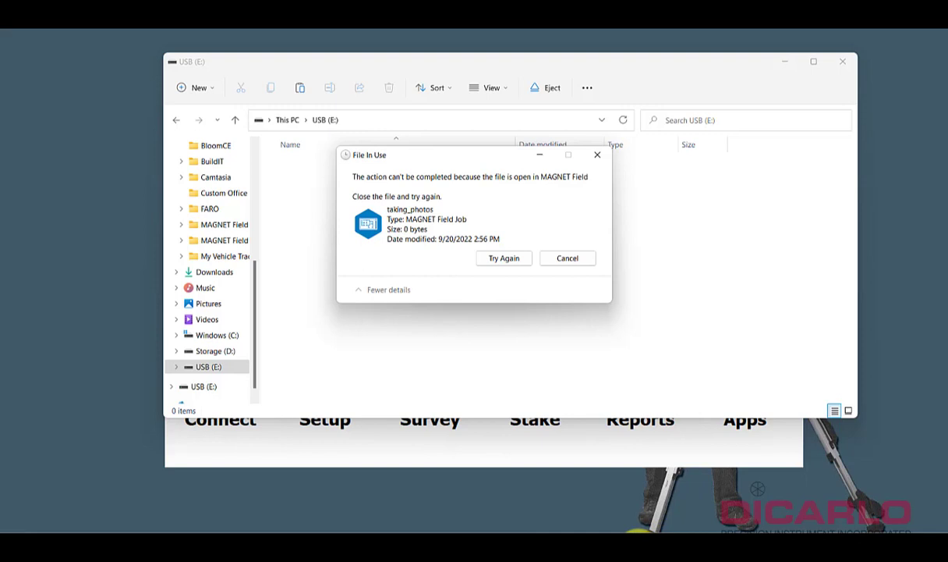
- Exit MAGNET Field to release the job file, dismissing the file-in-use warning
left_click(661, 521)
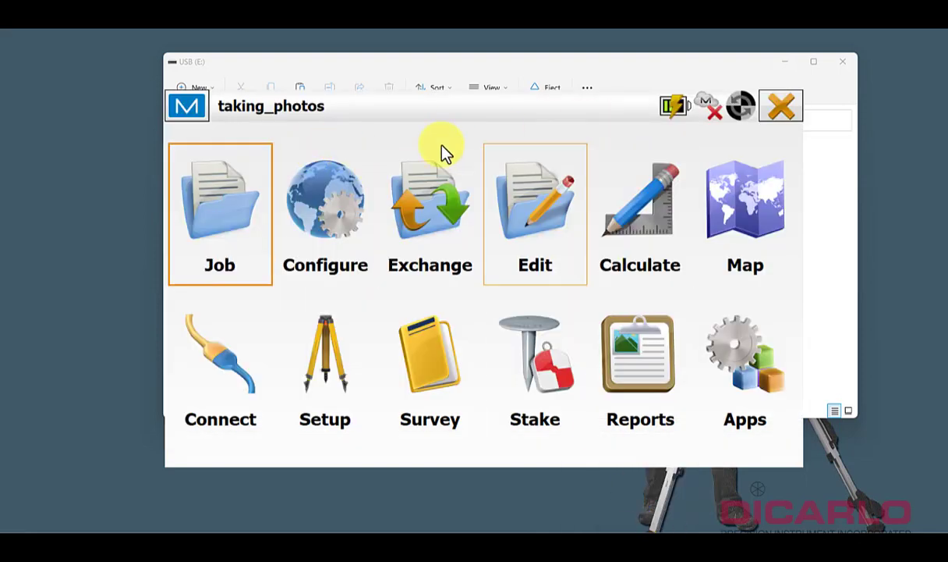
left_click(780, 106)
left_click(429, 382)
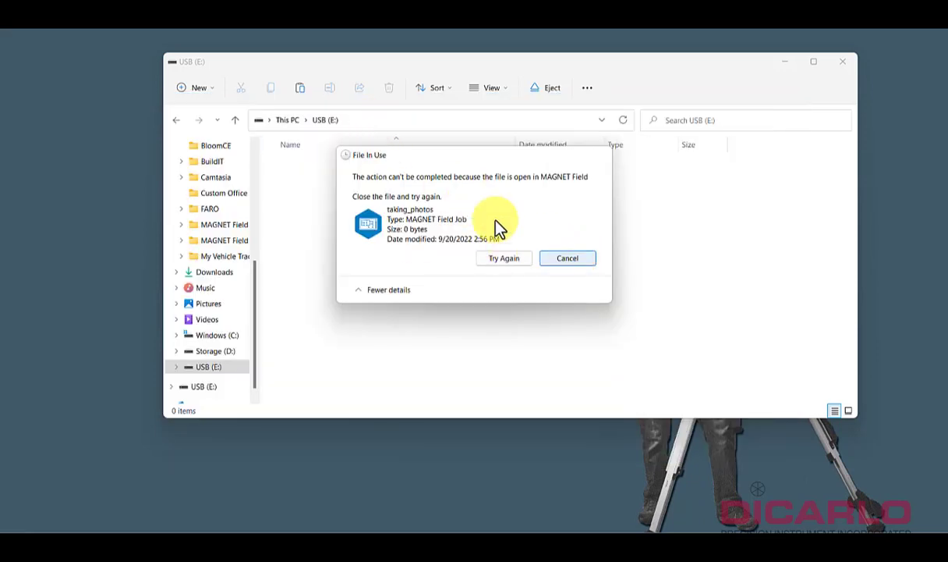
left_click(501, 256)
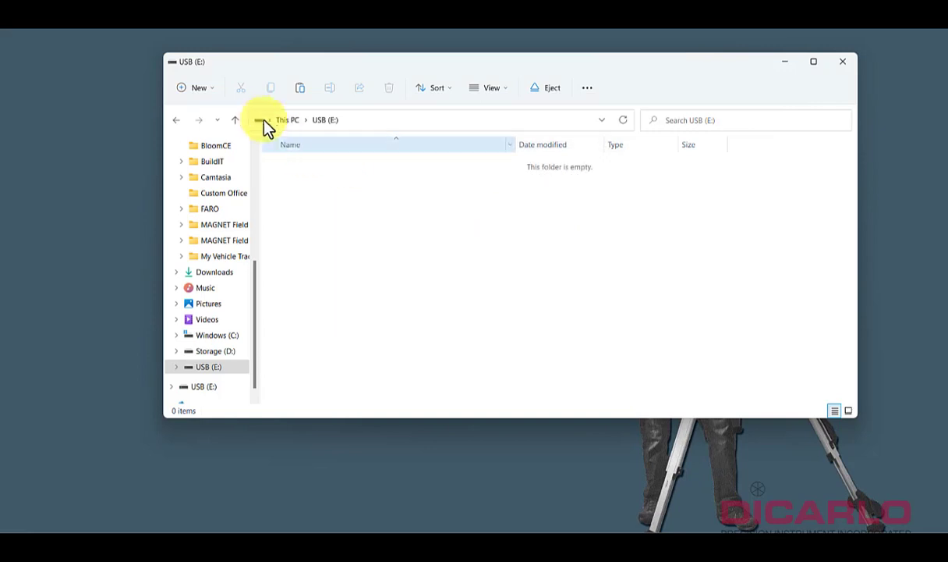
- Copy the taking_photos job file from the Jobs folder onto USB (E:) again
scroll(226, 188, "up", 2)
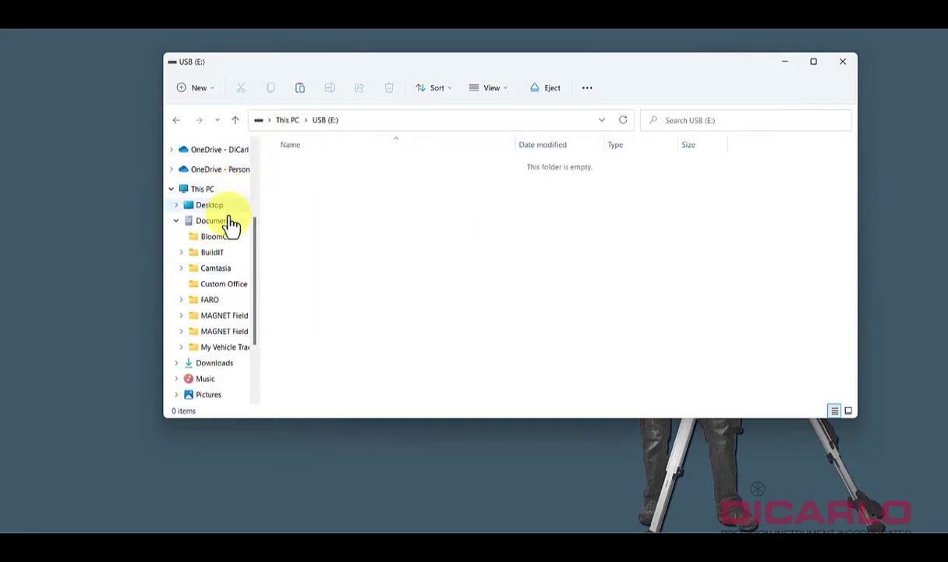
left_click(227, 332)
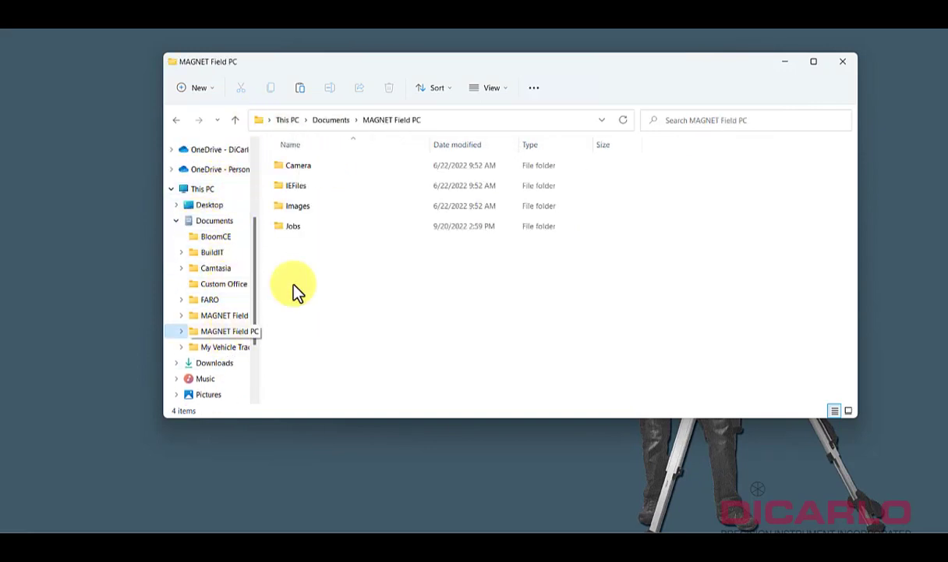
double_click(300, 227)
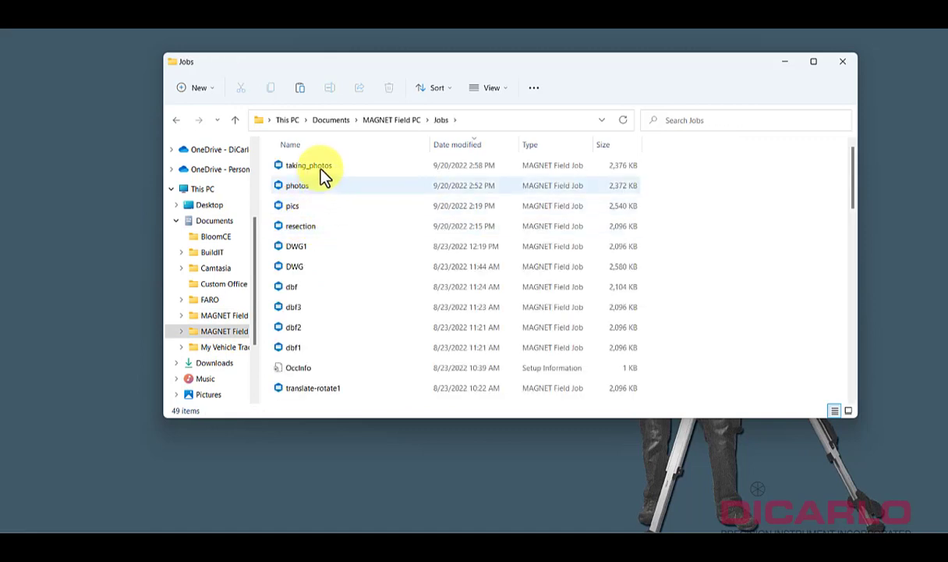
left_click(322, 168)
right_click(343, 170)
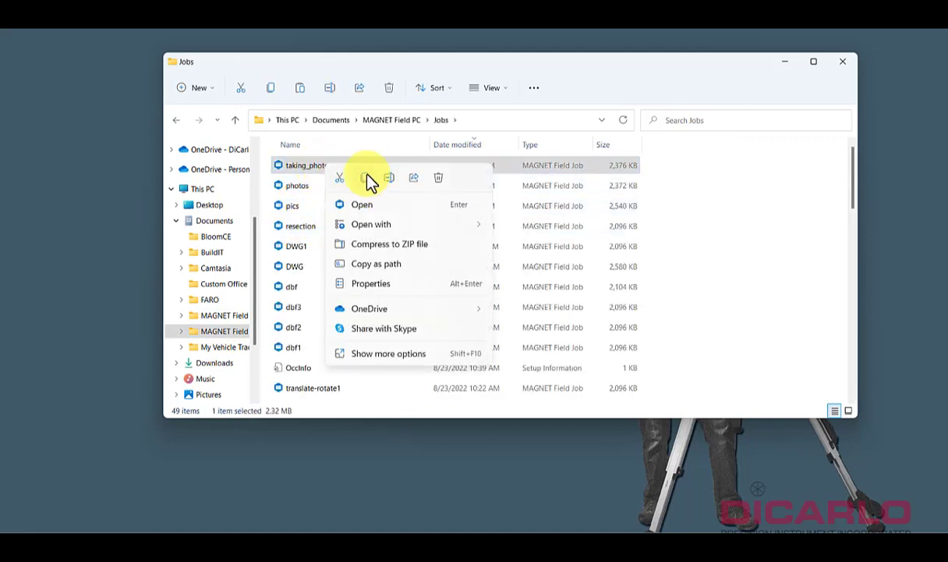
left_click(366, 178)
scroll(212, 355, "down", 3)
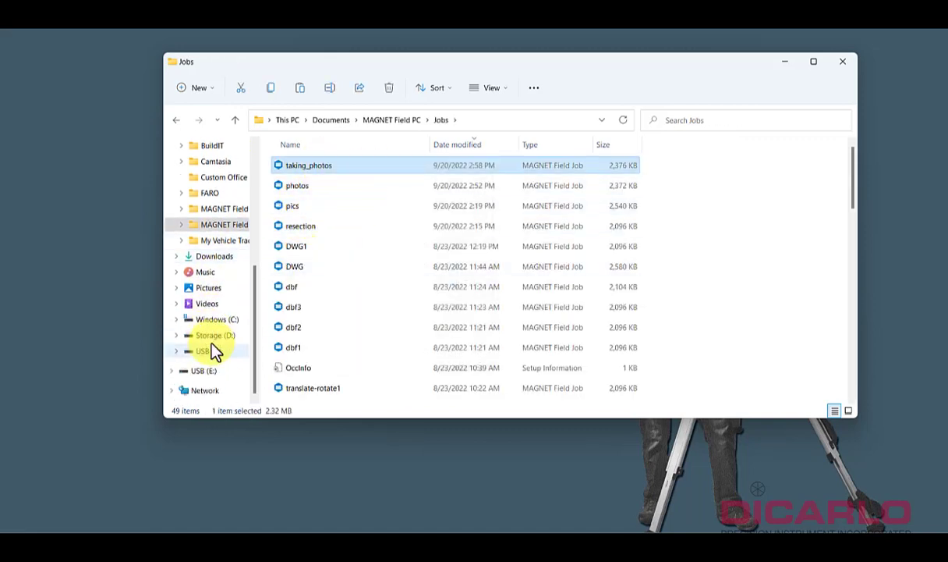
left_click(211, 345)
right_click(384, 209)
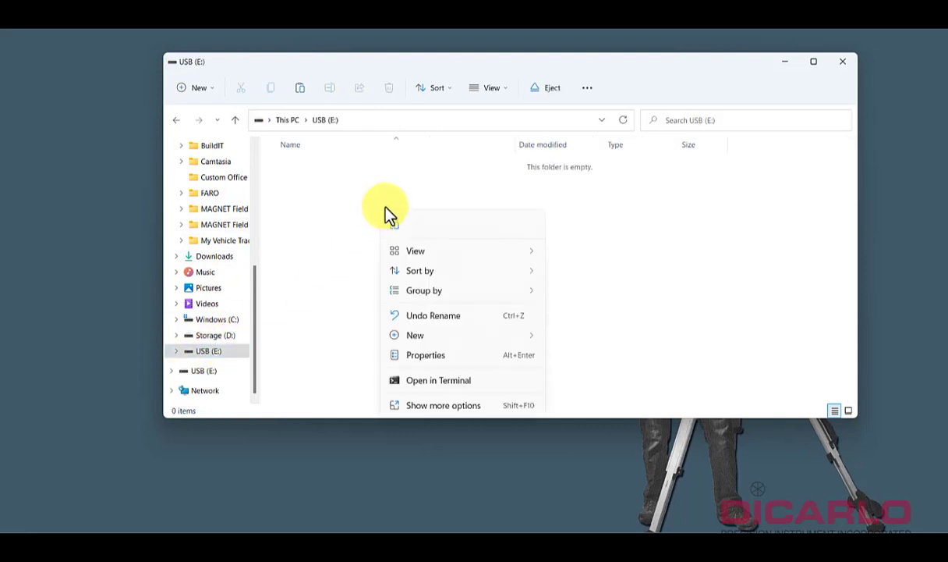
left_click(395, 225)
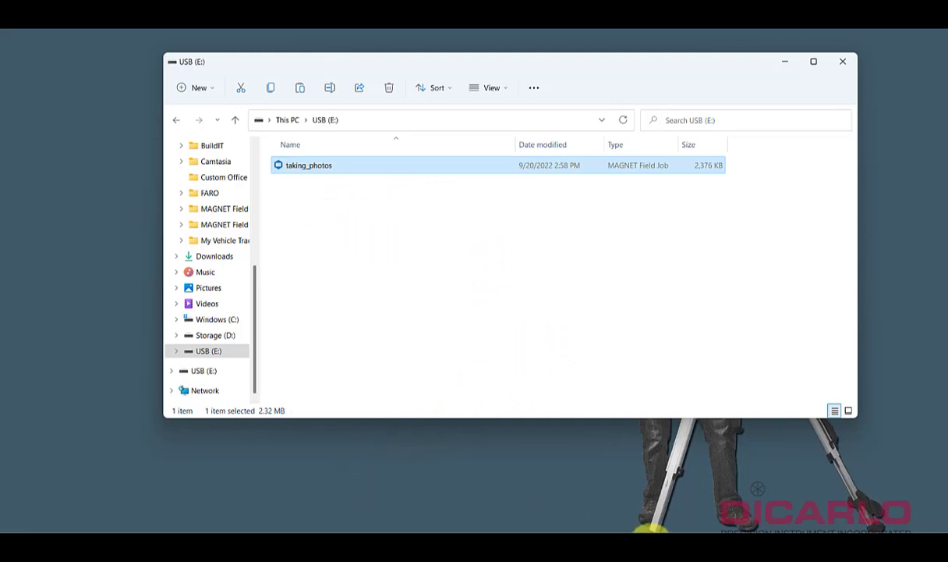
- Bring MAGNET Tools forward and create a New Job named taking_photos_import_MJF
mouse_move(624, 540)
left_click(652, 504)
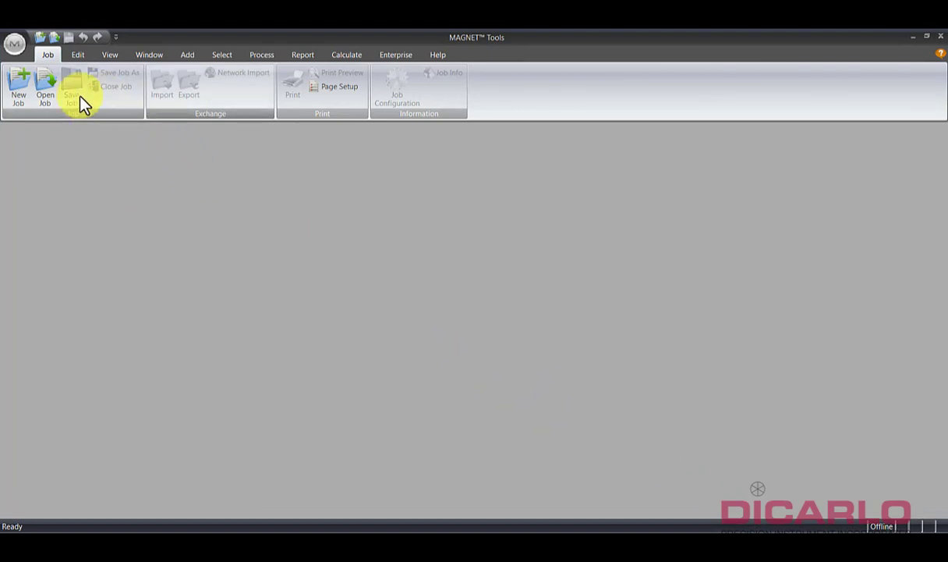
left_click(21, 86)
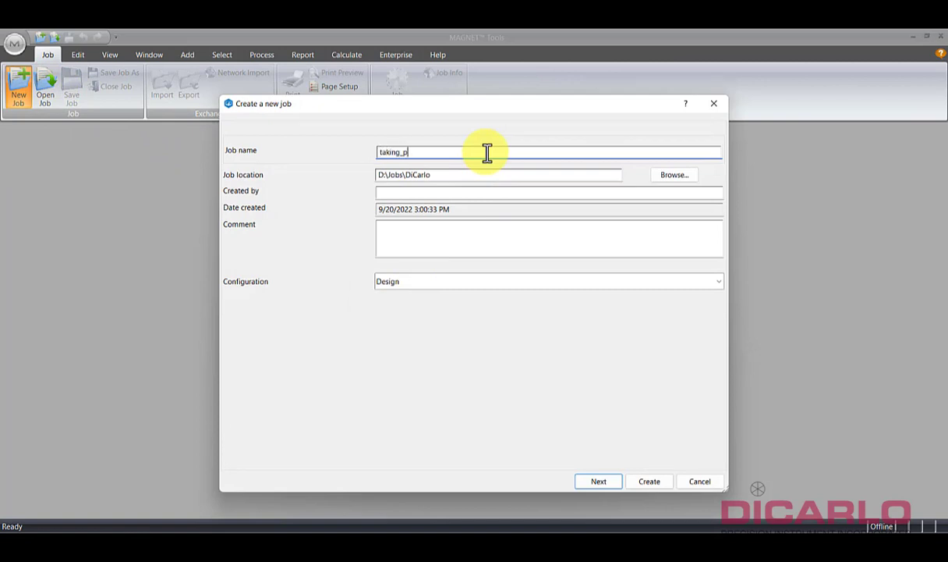
type("taking_photos_import_MJF")
key("Return")
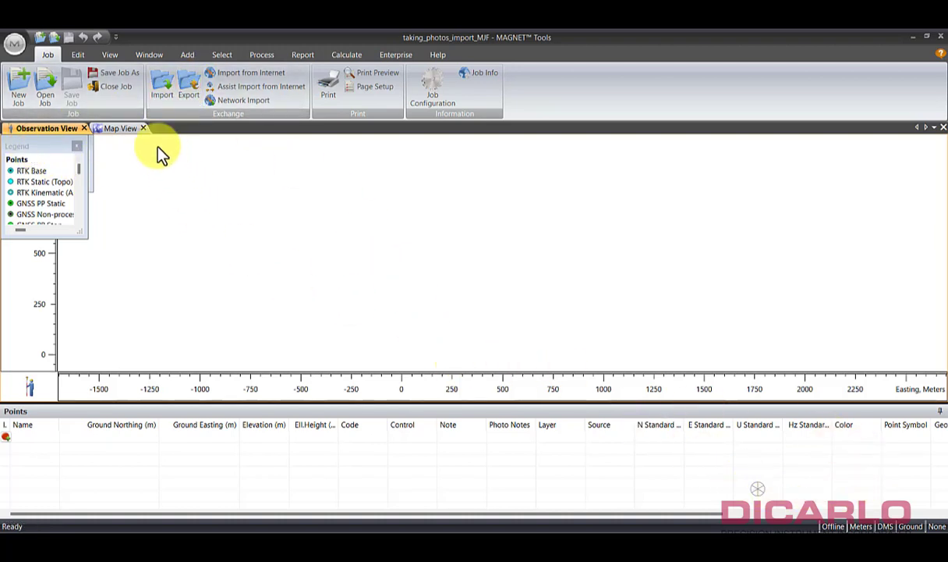
- Import taking_photos from USB (E:) as MAGNET Field Job (*.mjf) with advanced options off
left_click(161, 78)
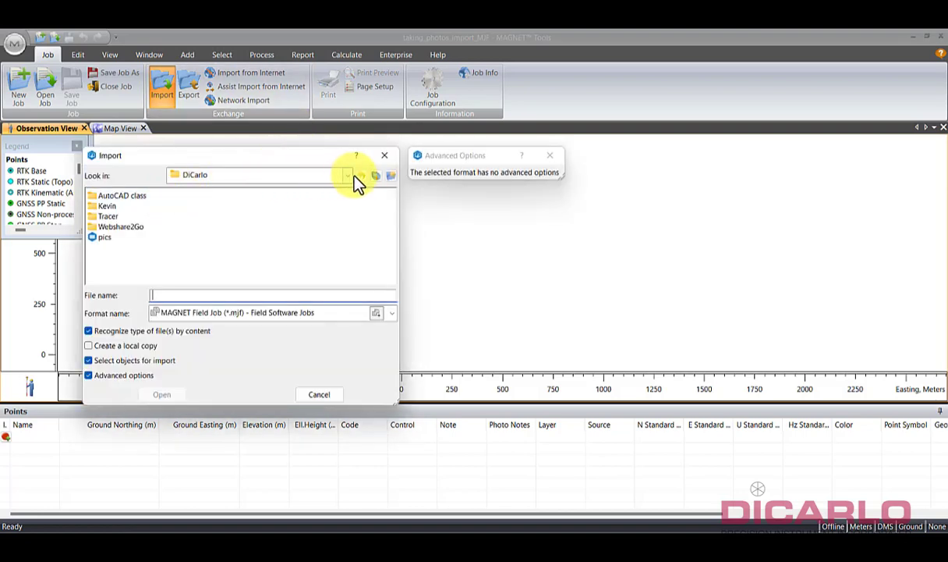
left_click(349, 176)
left_click(222, 337)
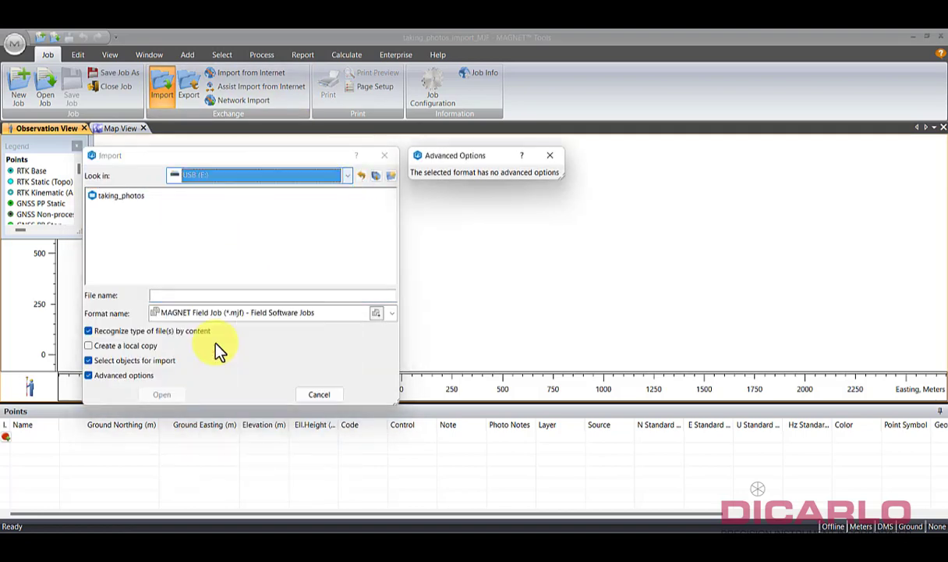
left_click(123, 197)
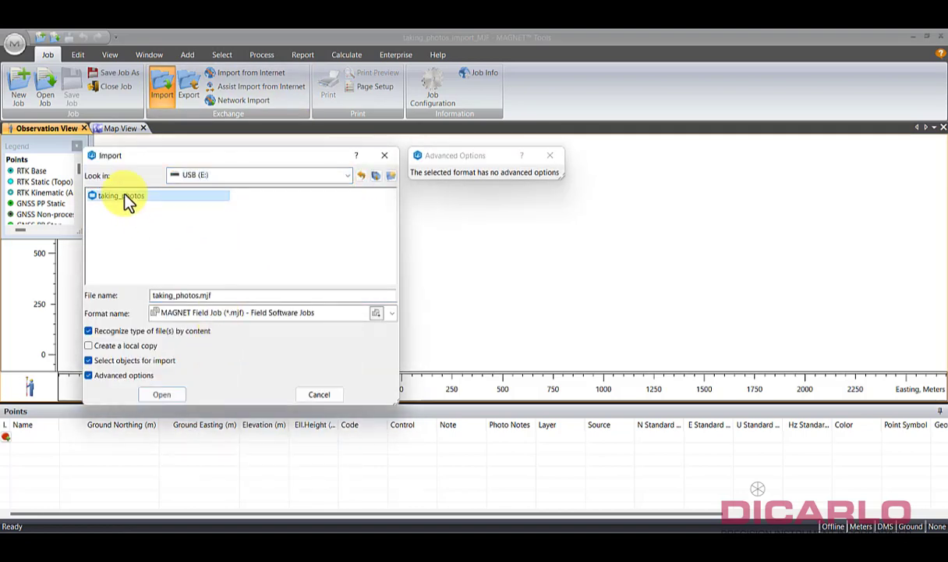
left_click(392, 315)
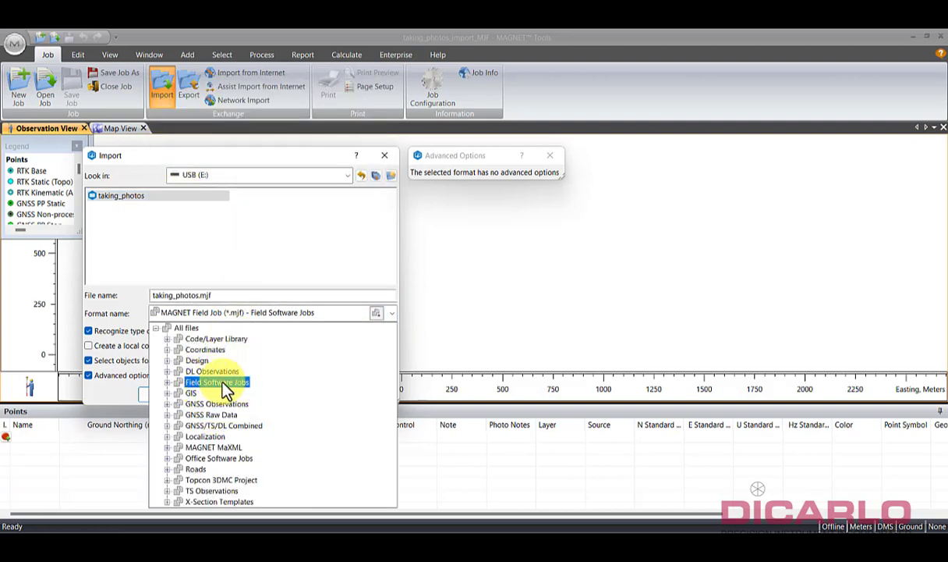
left_click(167, 381)
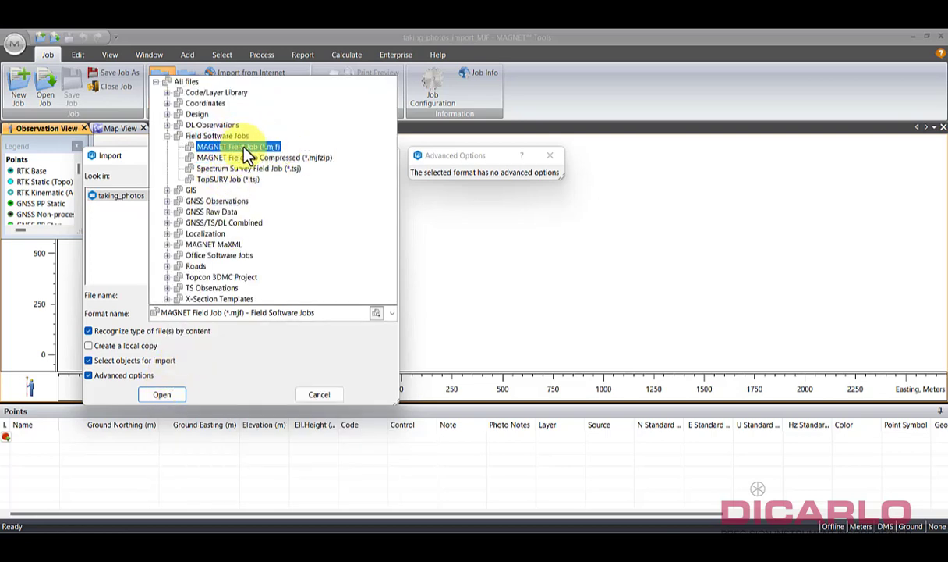
left_click(243, 147)
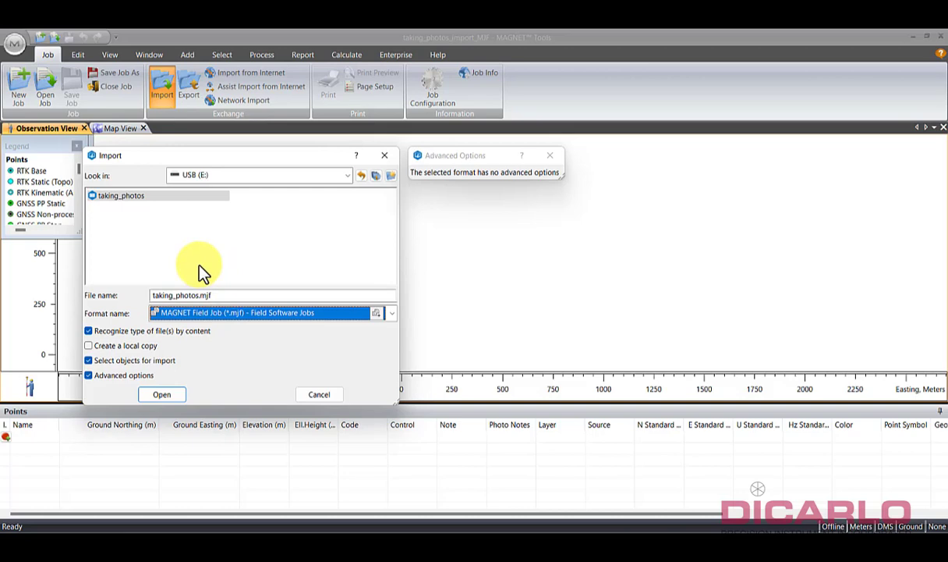
left_click(90, 376)
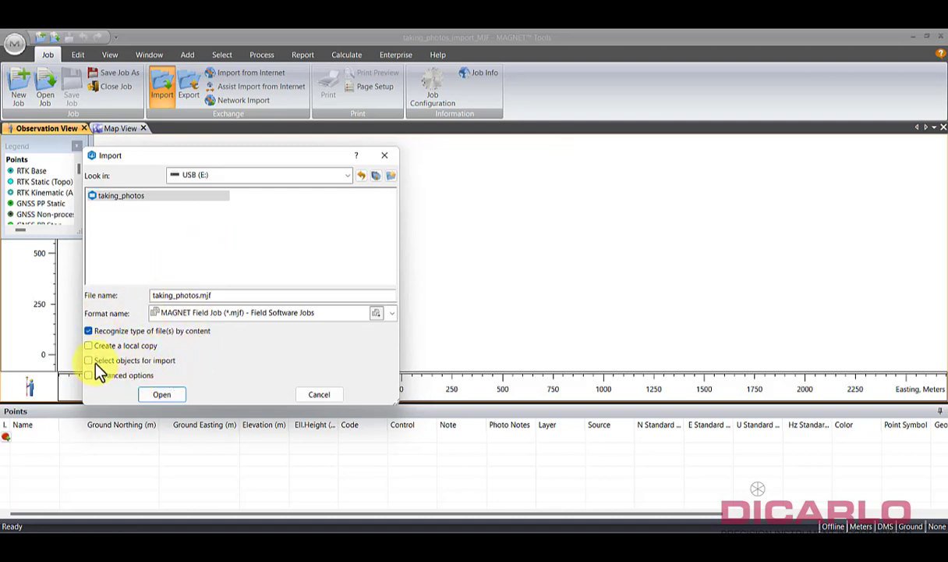
left_click(163, 396)
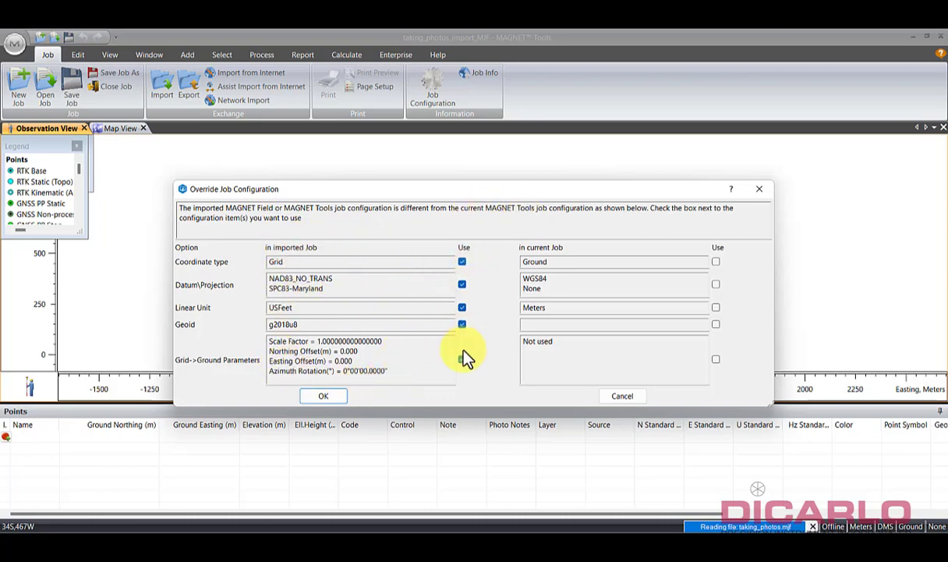
- Keep the imported job's configuration, then review the photo notes on point 100
left_click(327, 401)
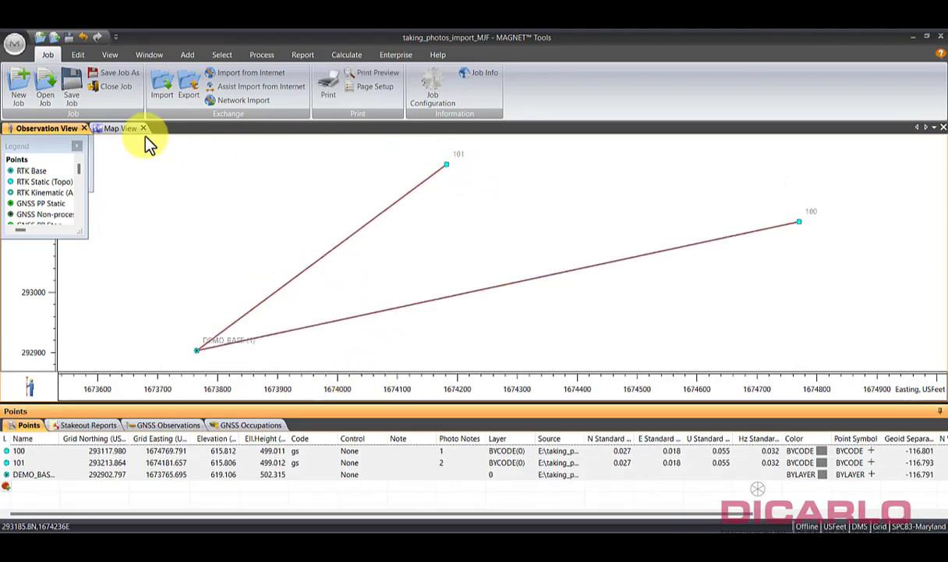
left_click(121, 130)
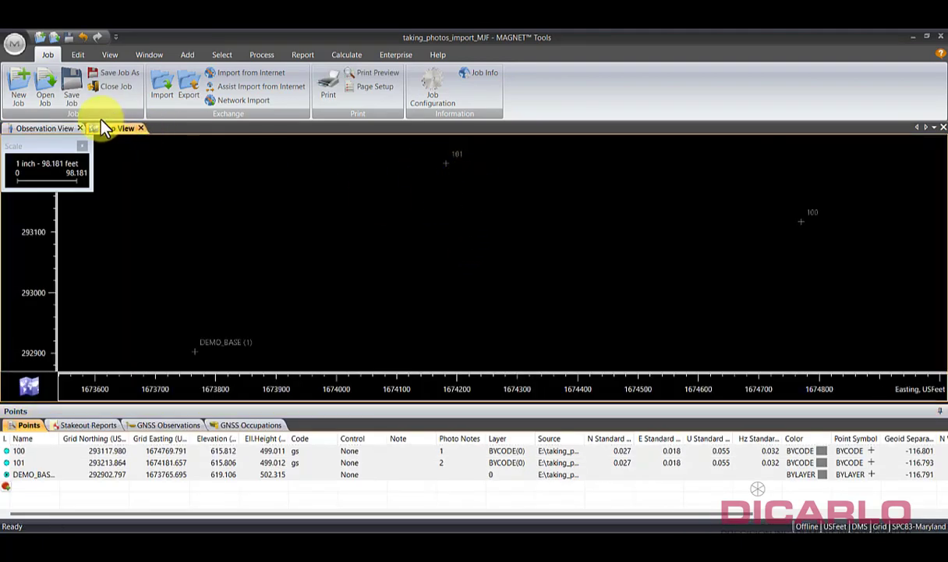
left_click(62, 129)
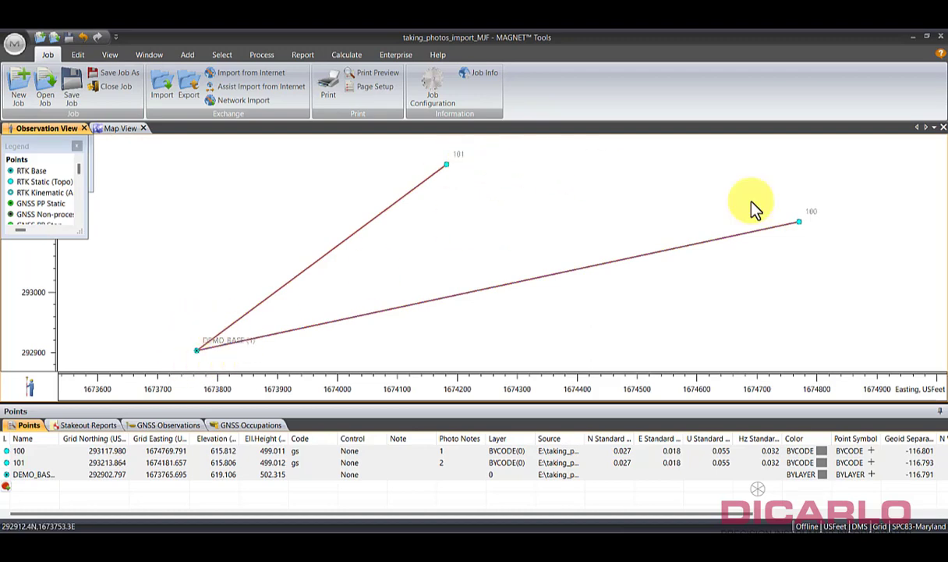
double_click(799, 222)
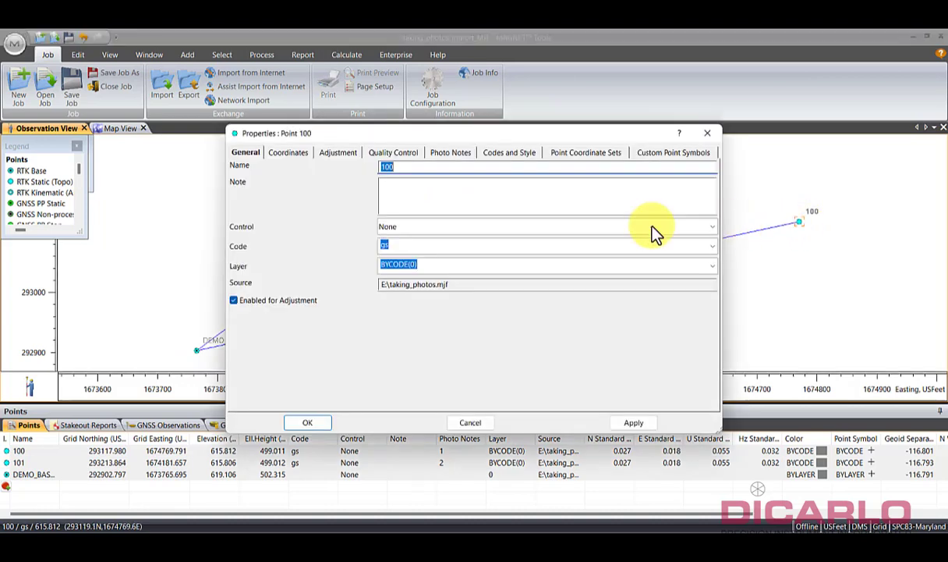
left_click(385, 247)
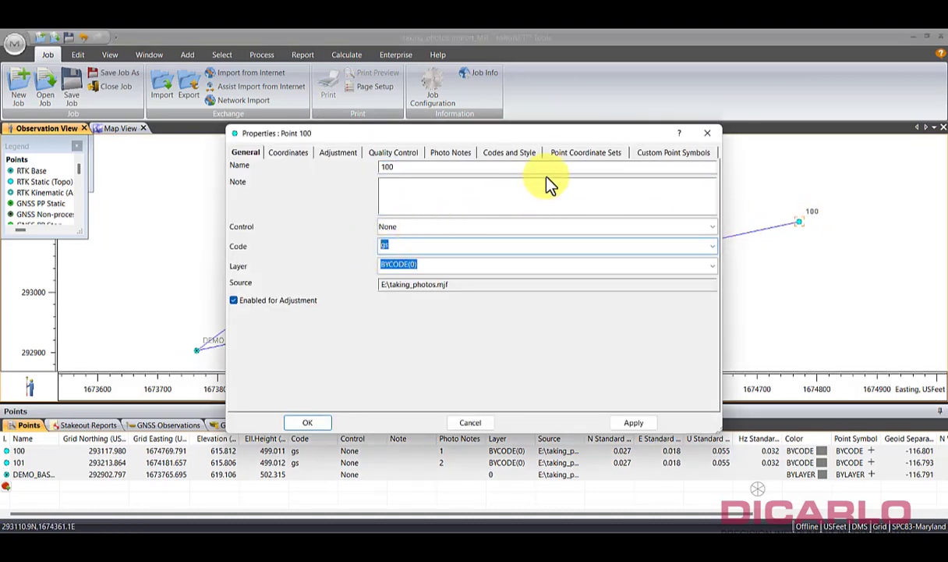
left_click(450, 154)
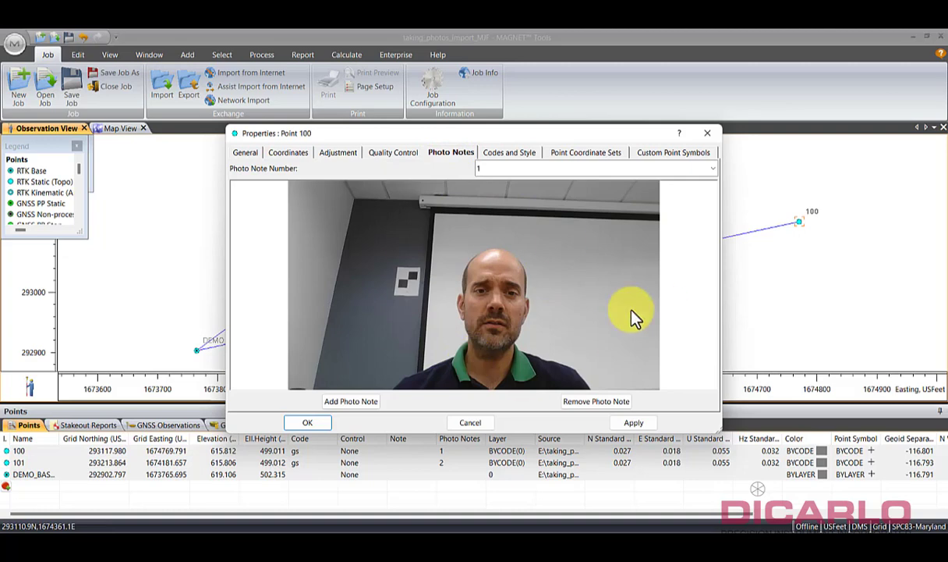
left_click(308, 422)
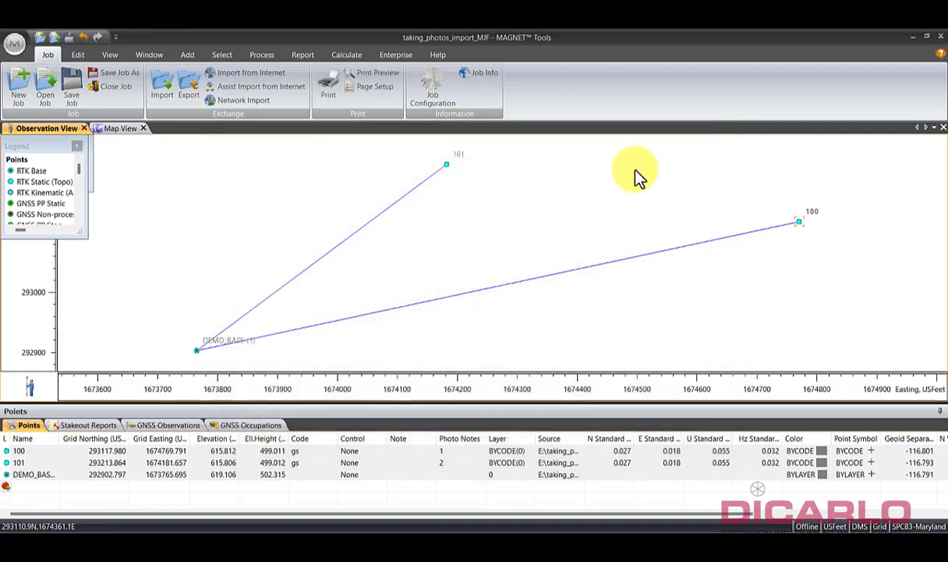
- Review point 101's photo notes, switching from photo 2 back to photo 1
double_click(447, 163)
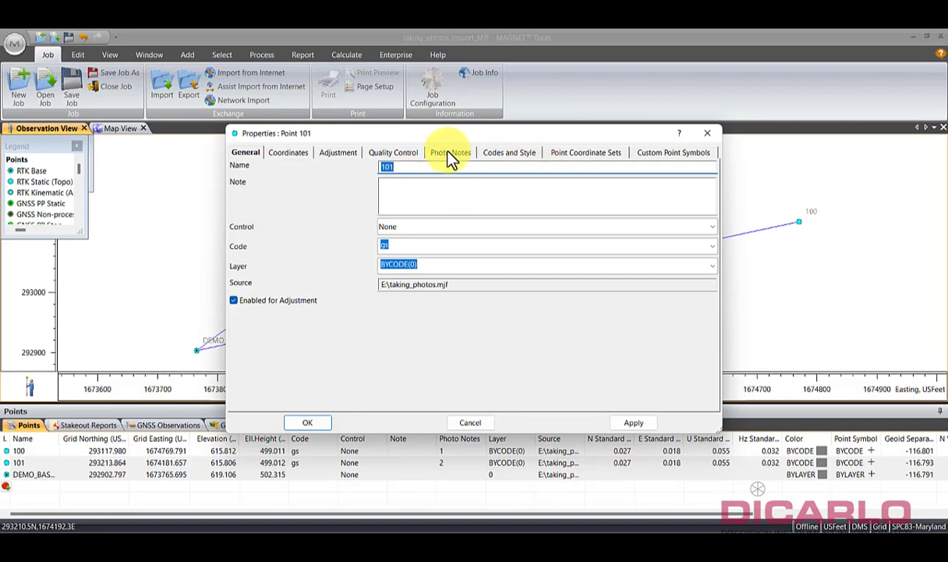
left_click(451, 155)
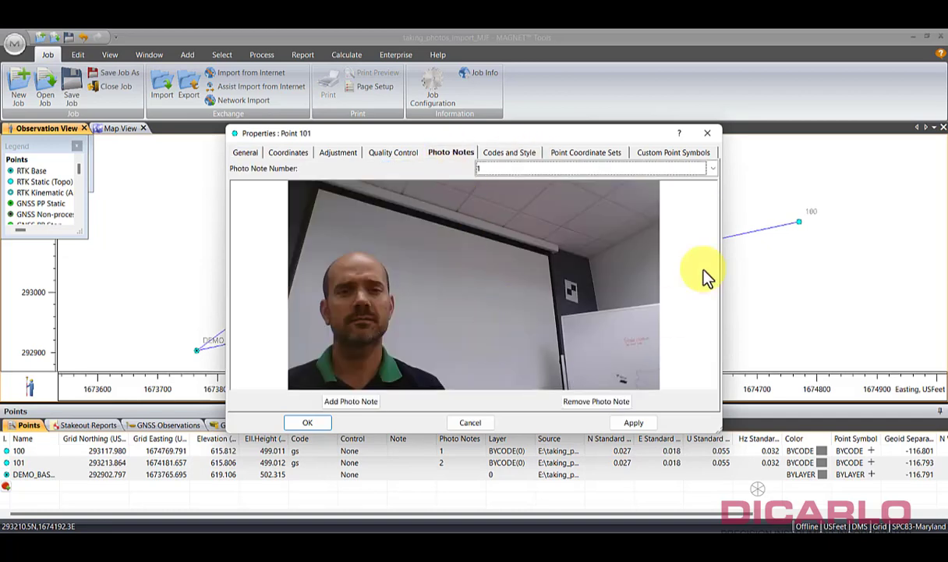
left_click(702, 169)
left_click(574, 193)
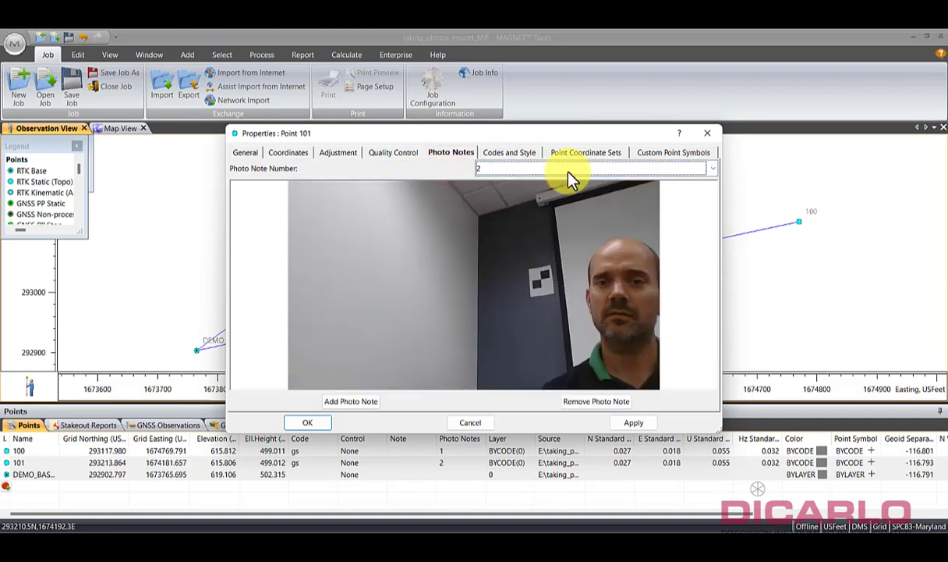
left_click(568, 170)
left_click(565, 179)
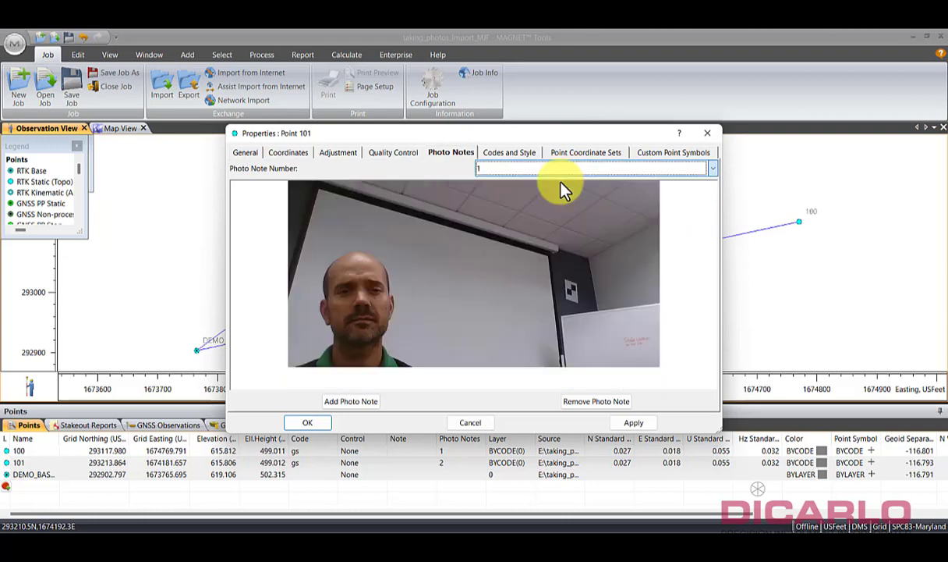
left_click(715, 134)
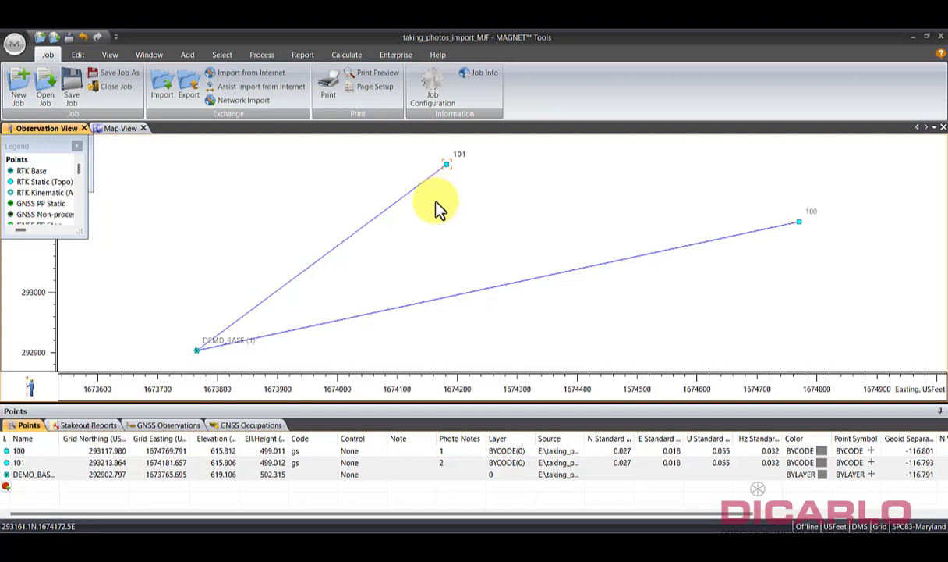
- Raise the map/Points splitter so the Points table sits taller under a shorter map
left_click_drag(290, 401, 283, 341)
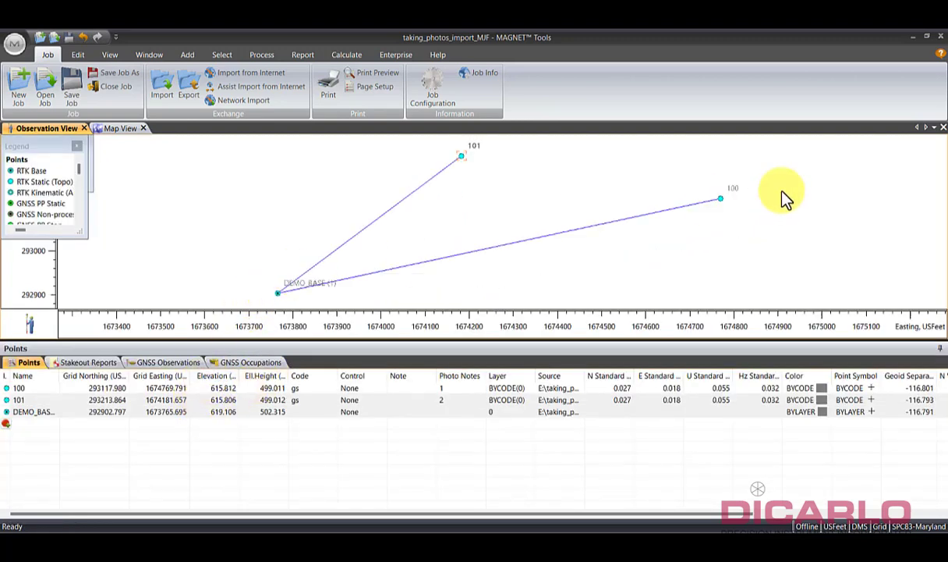